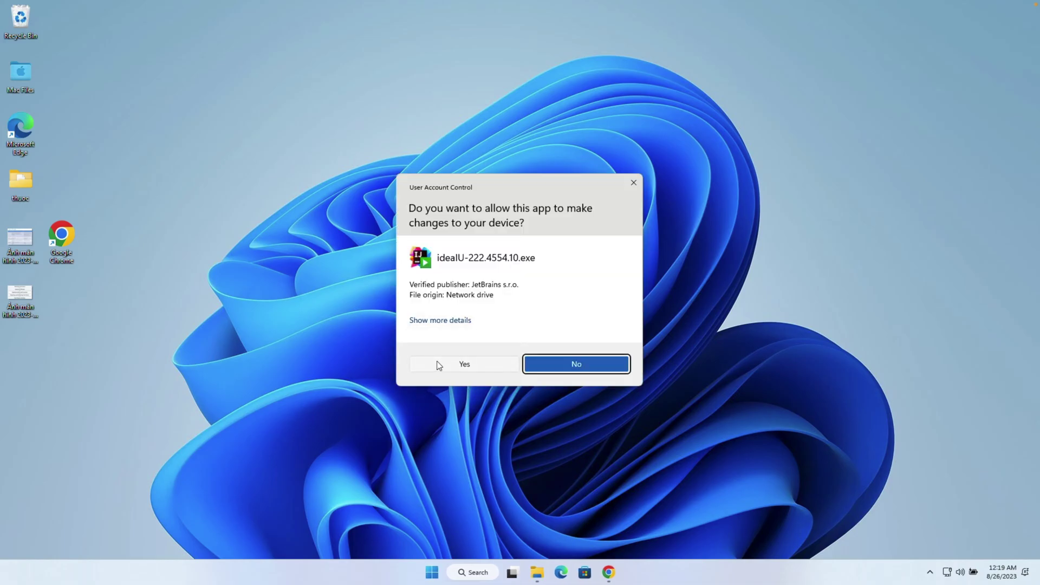
- Start installing IntelliJ IDEA 2022.2.5 in the default folder with the shortcut, PATH, context menu and file association options enabled, and show the extraction details
click(437, 364)
click(589, 375)
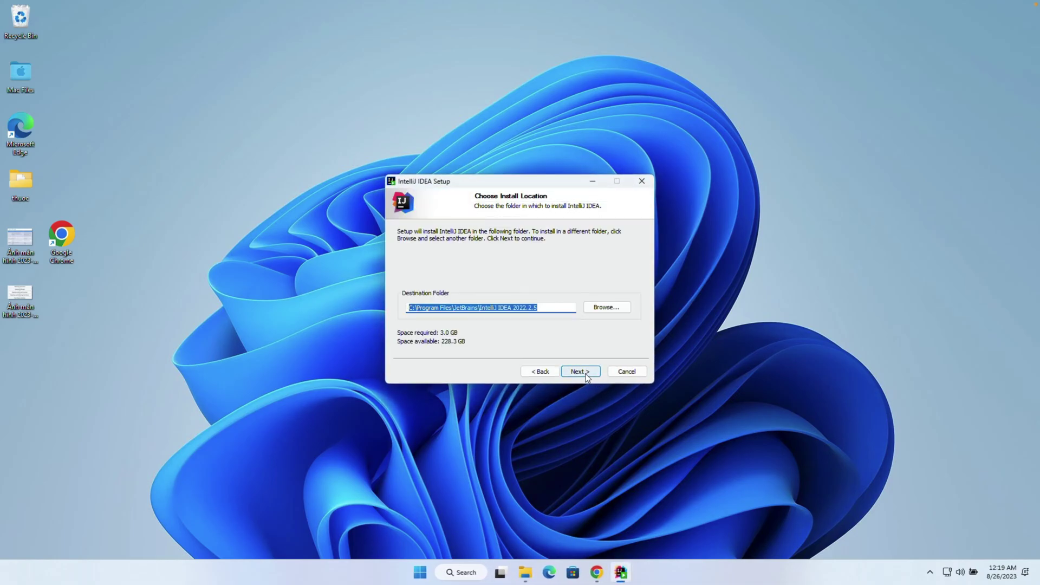
click(576, 375)
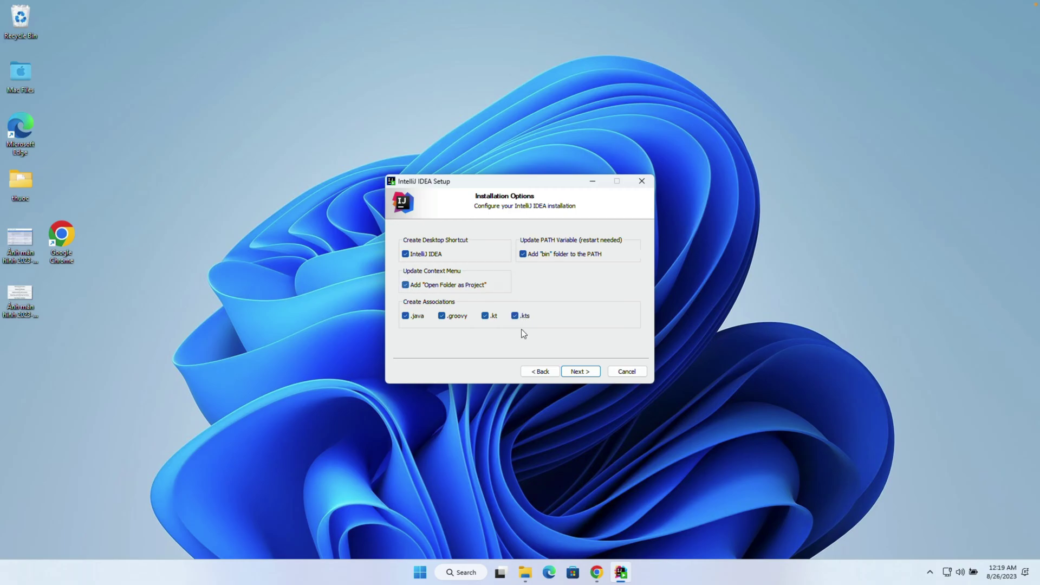
click(581, 373)
click(586, 372)
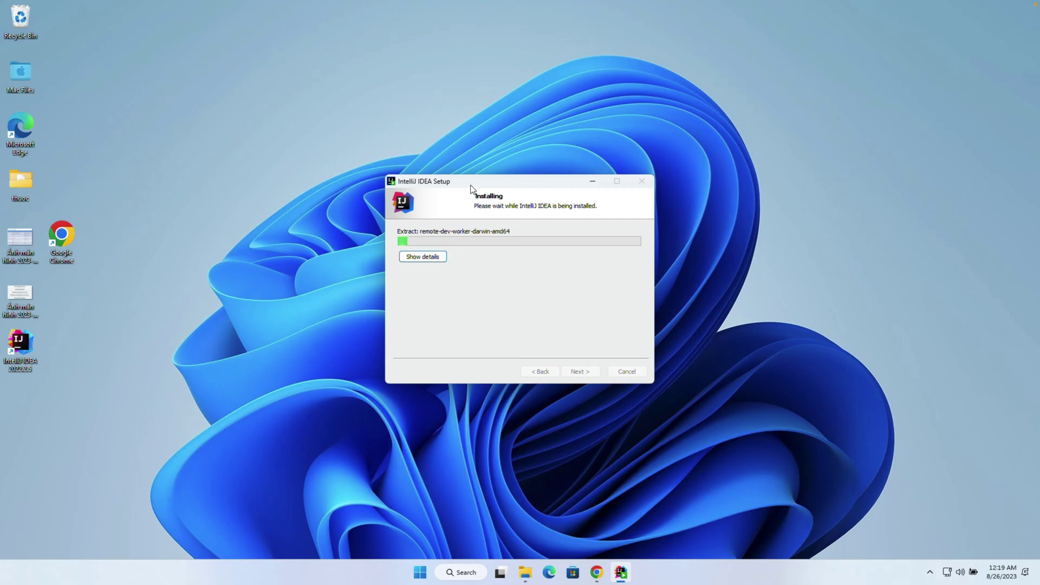
drag(479, 183, 342, 49)
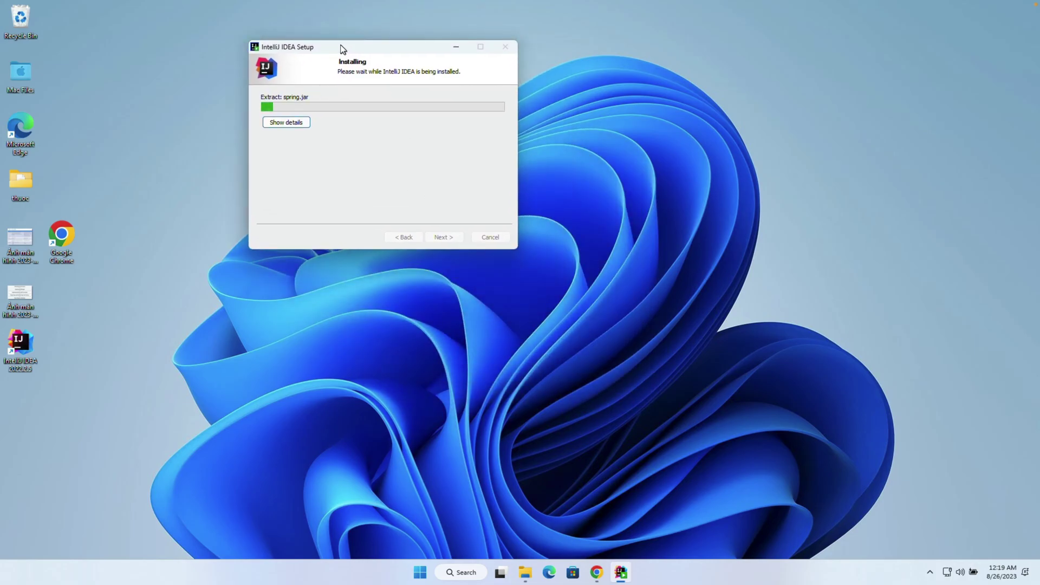
click(289, 123)
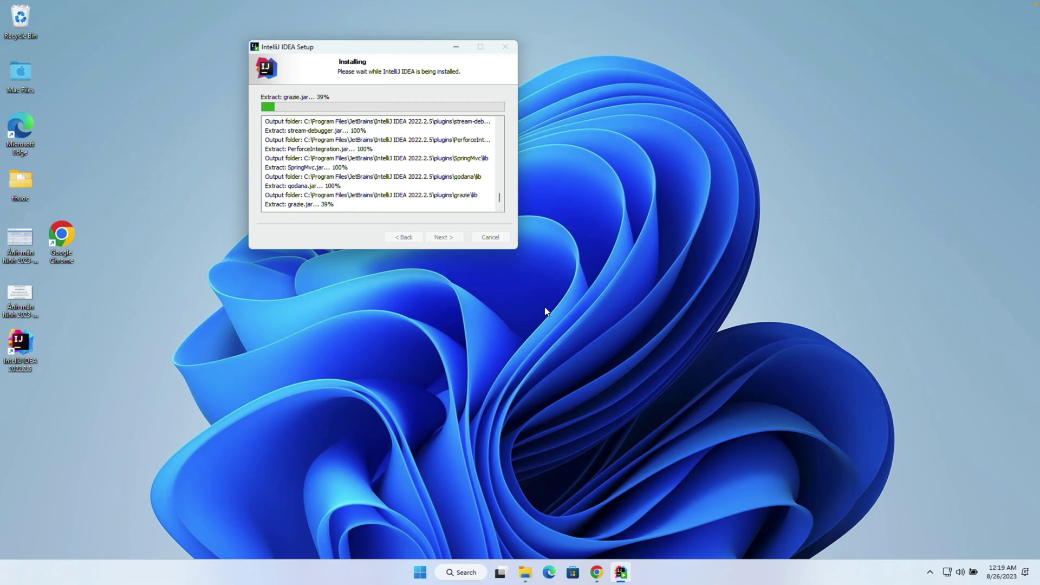
- Switch to Chrome and open github.com in a new tab
click(597, 572)
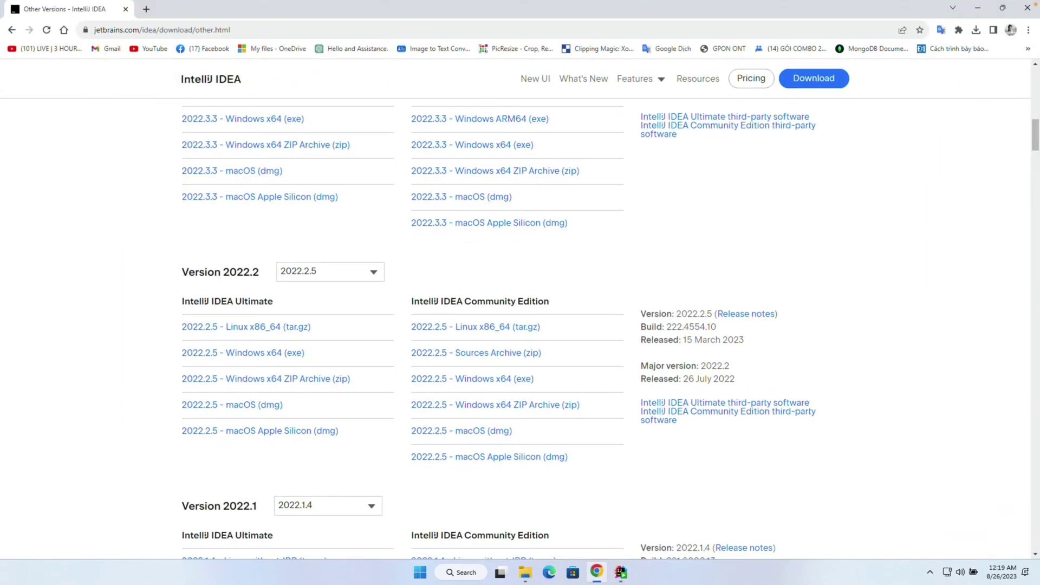
click(146, 9)
click(142, 30)
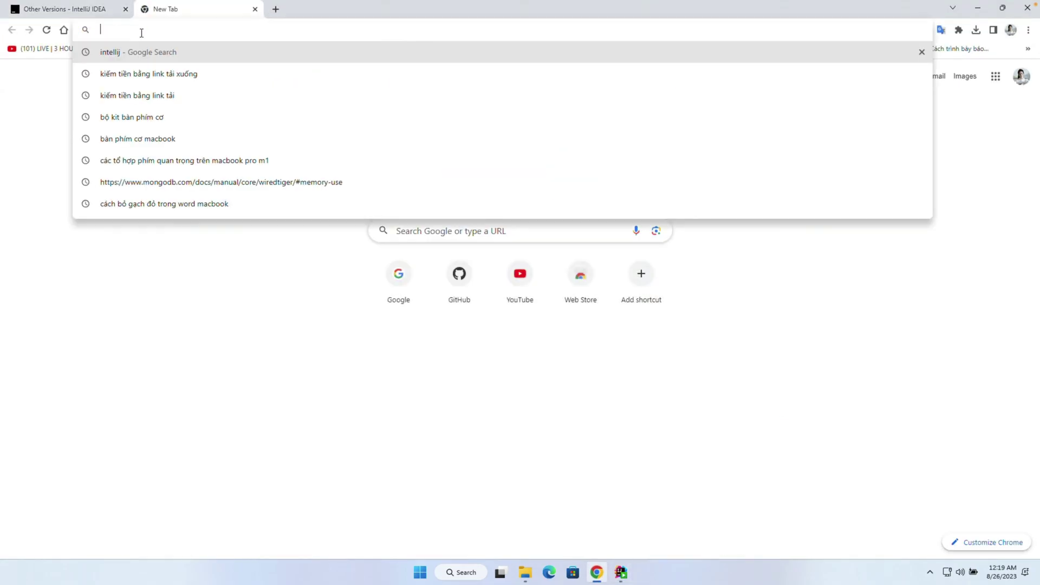
text(git)
key(Return)
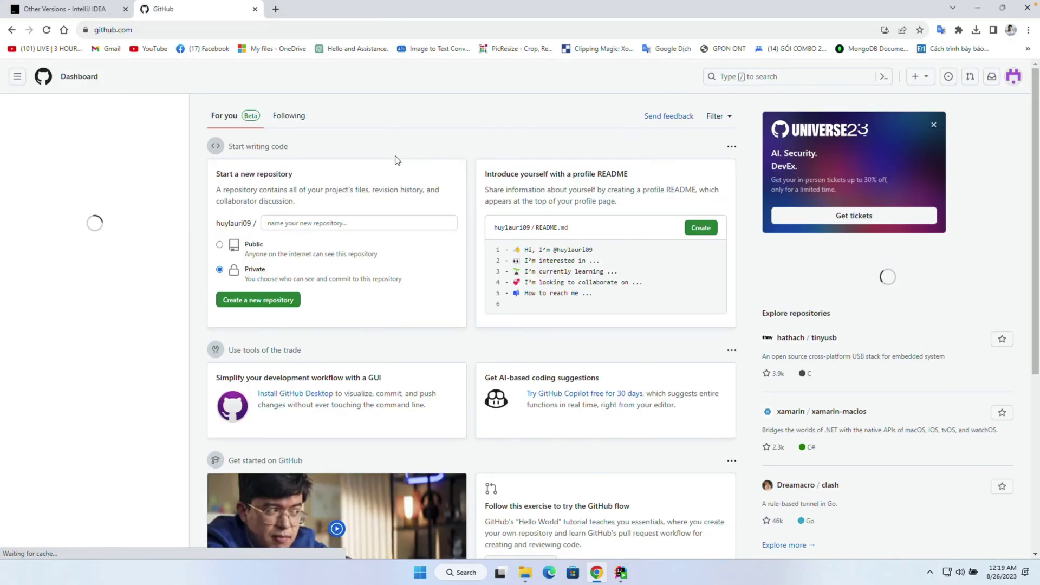
- Search GitHub for the repository owner's username, filter the results to users and open the matching profile
click(797, 79)
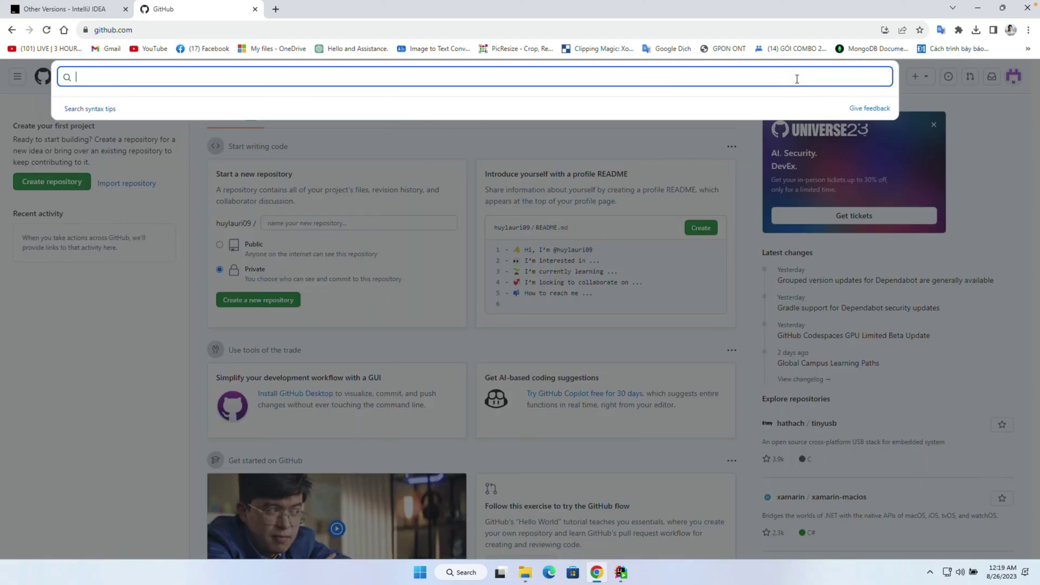
text(tranquanghuy-0)
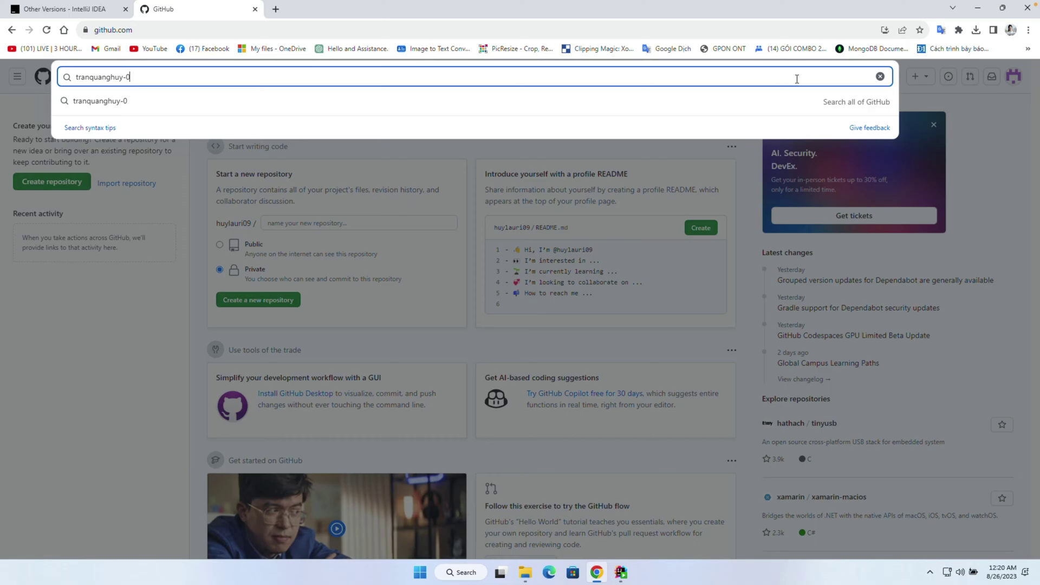
key(Escape)
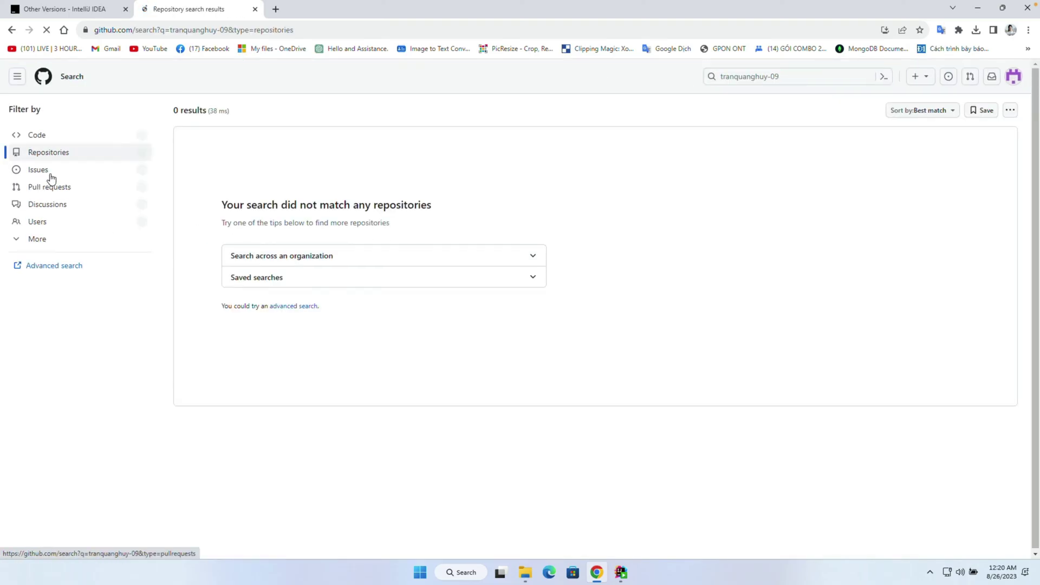
click(37, 222)
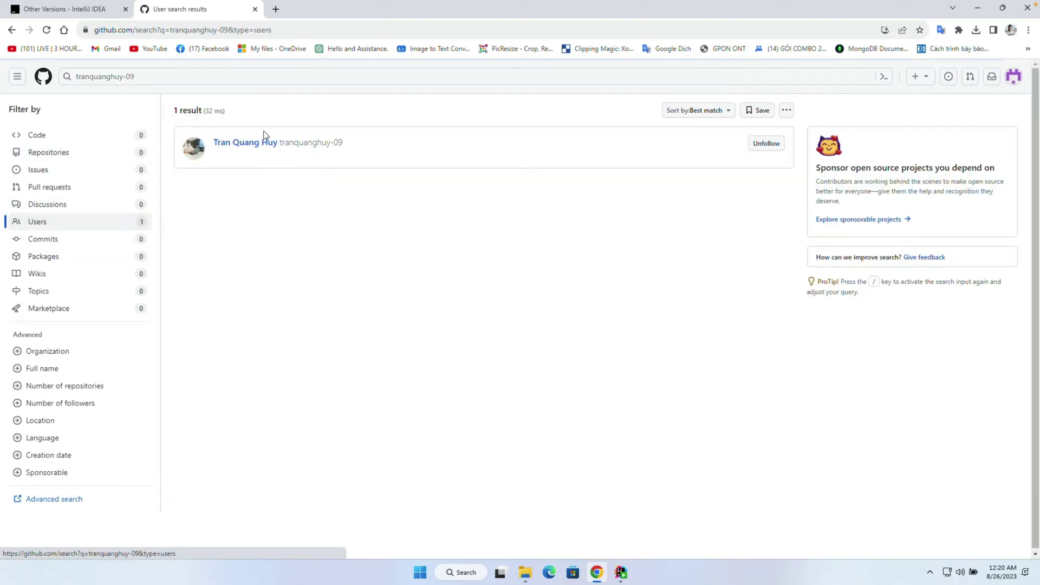
click(240, 148)
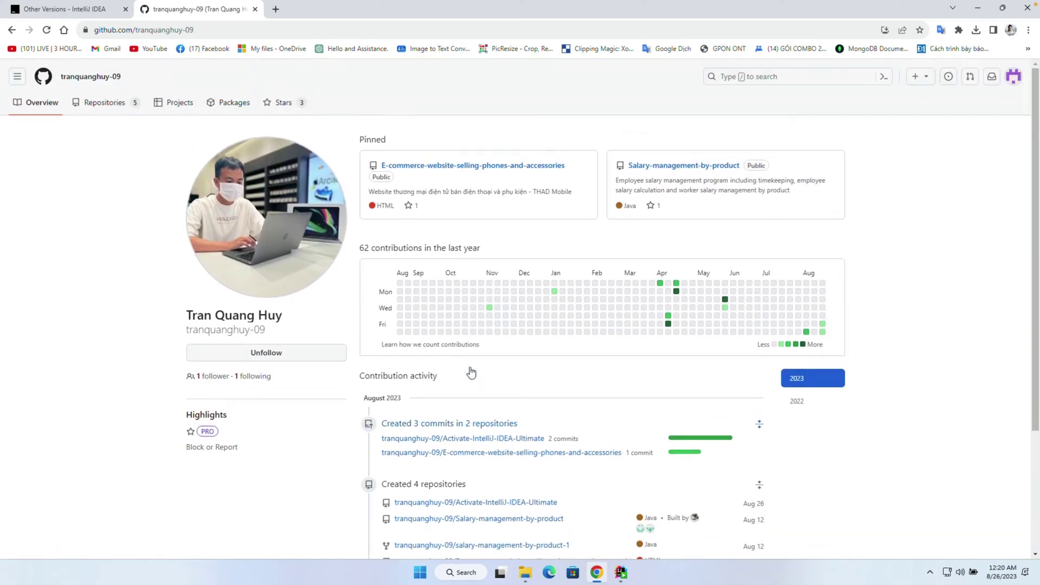
- Open the profile's Activate-IntelliJ-IDEA-Ultimate repository and download the jetbrains-activator.exe file
click(112, 105)
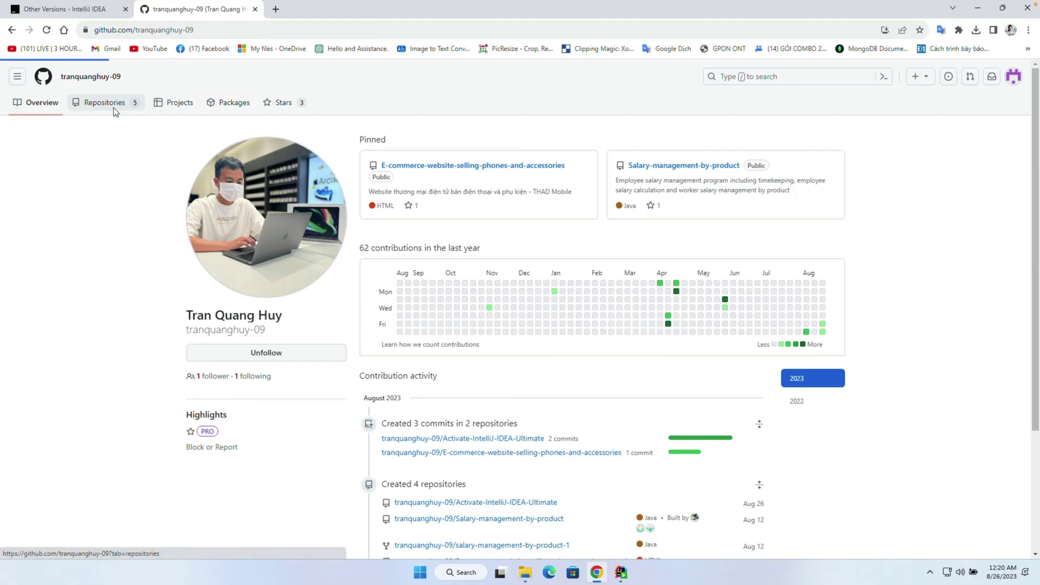
drag(552, 177, 341, 182)
click(608, 195)
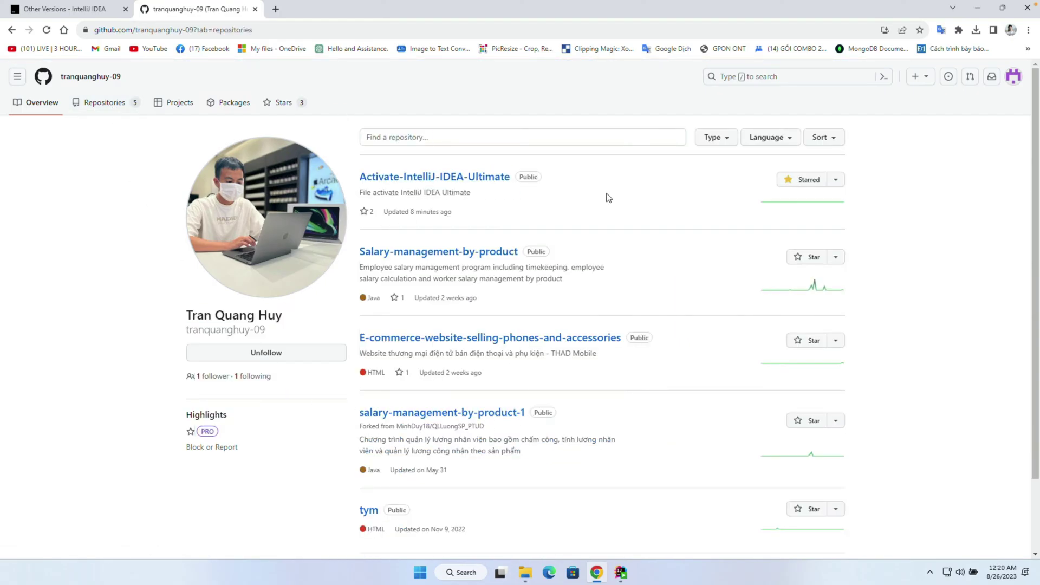
click(463, 175)
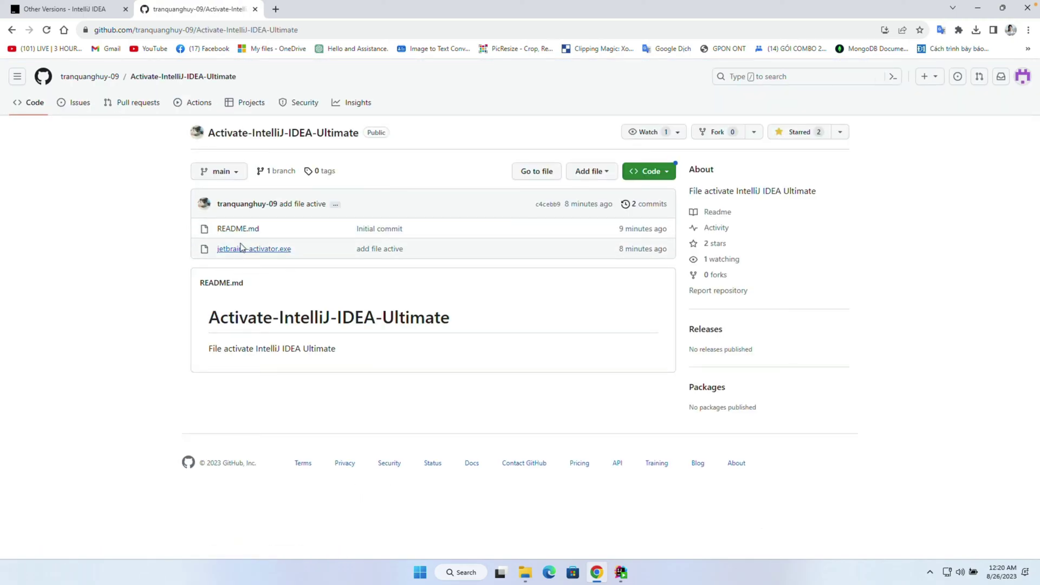
click(266, 251)
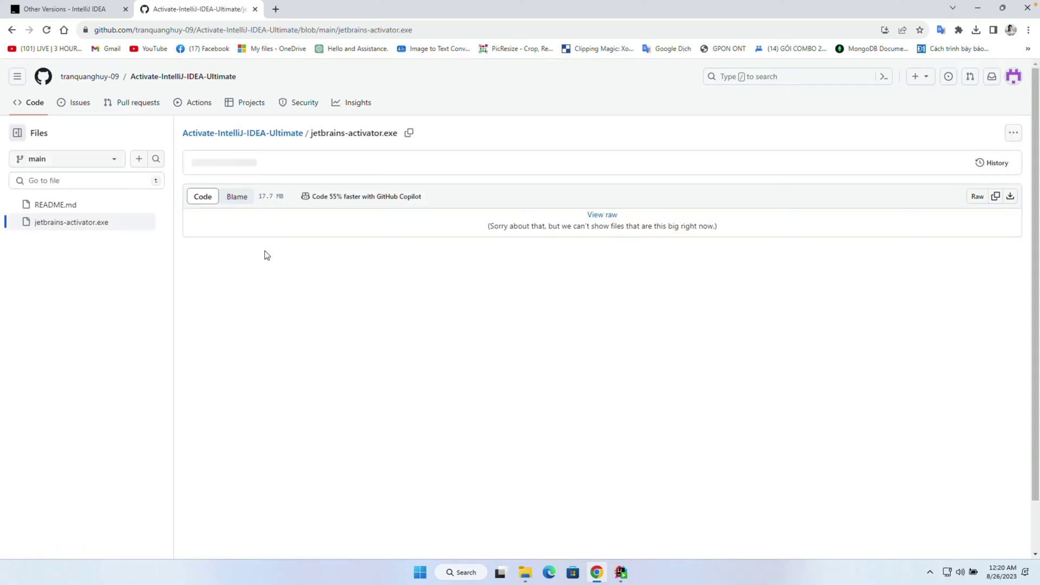
click(1010, 197)
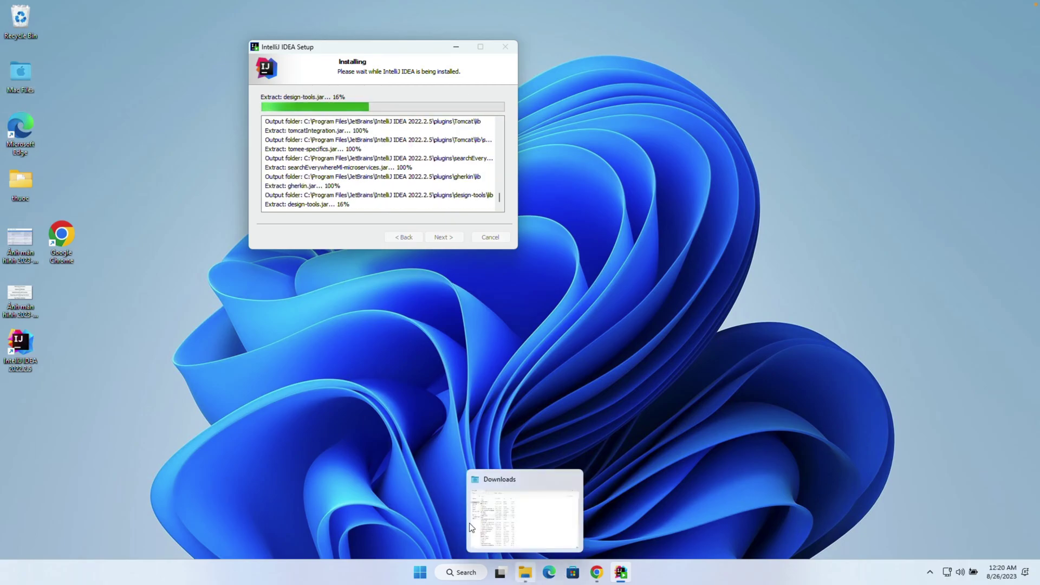
- Switch to the Downloads folder in File Explorer, shrink its window and arrange it apart from the IntelliJ IDEA setup window
click(528, 573)
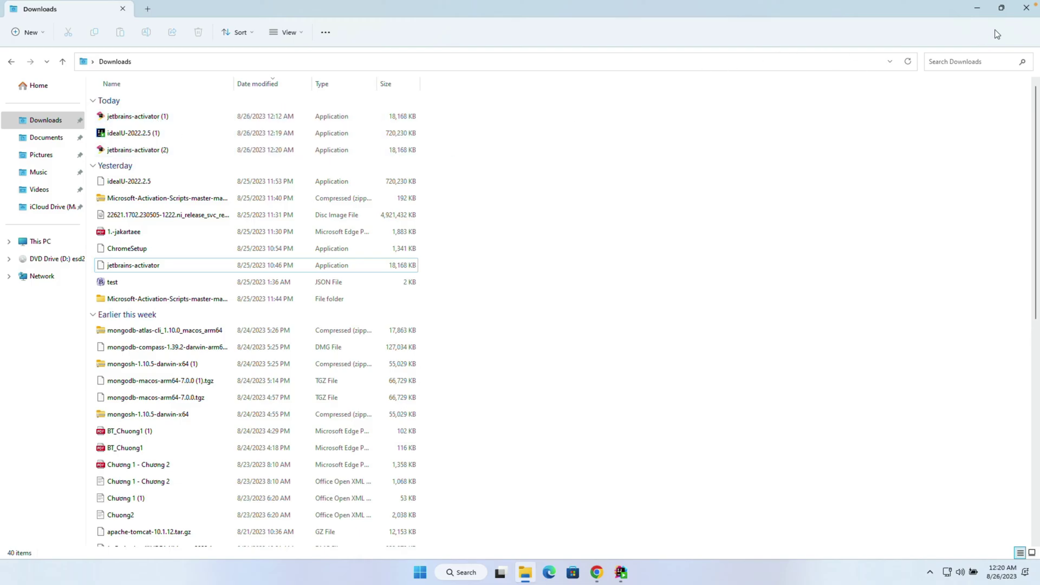
click(1000, 14)
drag(526, 109, 705, 195)
drag(399, 50, 236, 44)
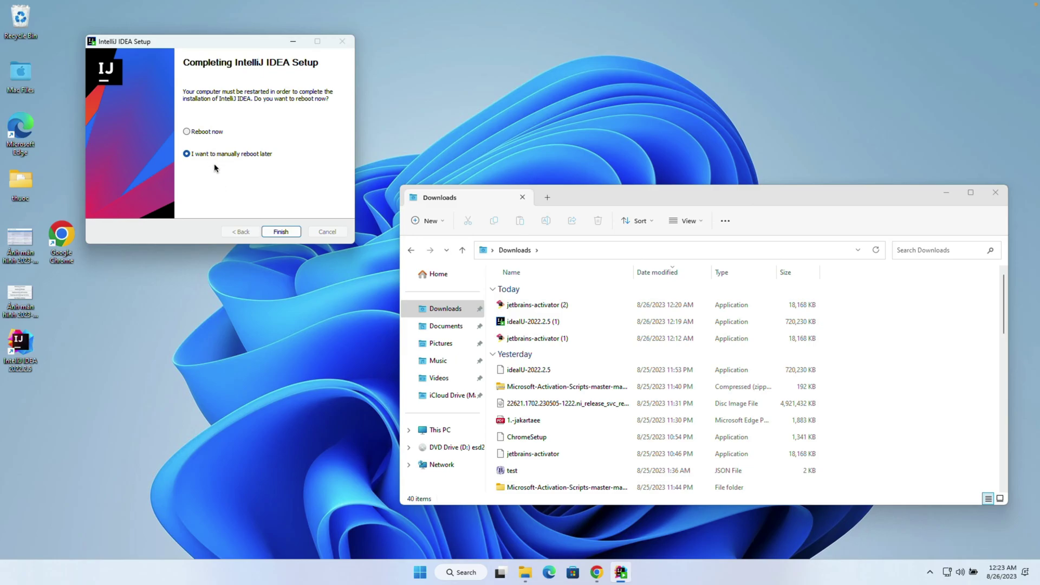
- Finish the IntelliJ IDEA setup with a manual reboot later, and start the program without importing settings
click(279, 232)
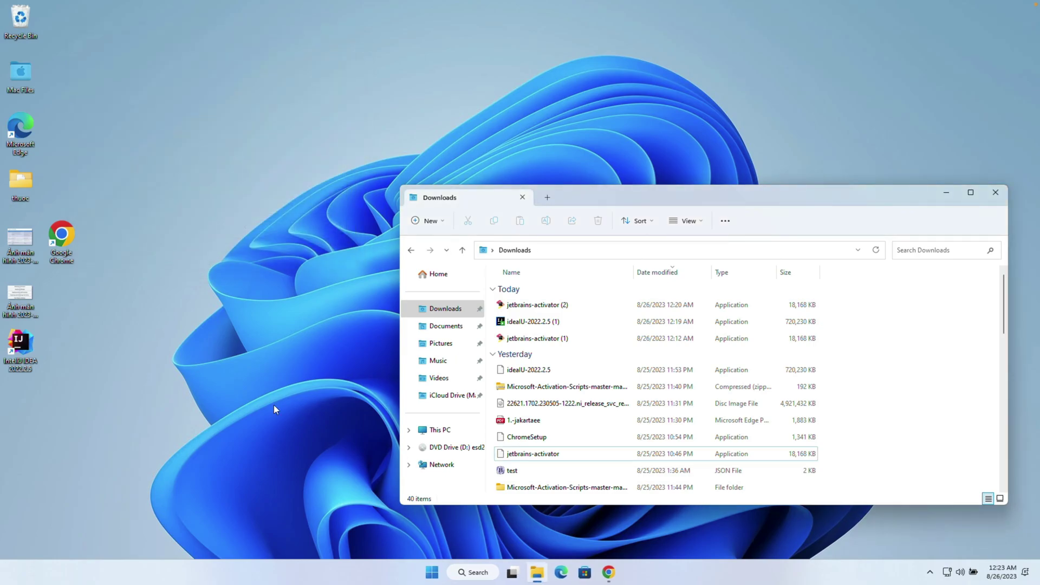
click(192, 227)
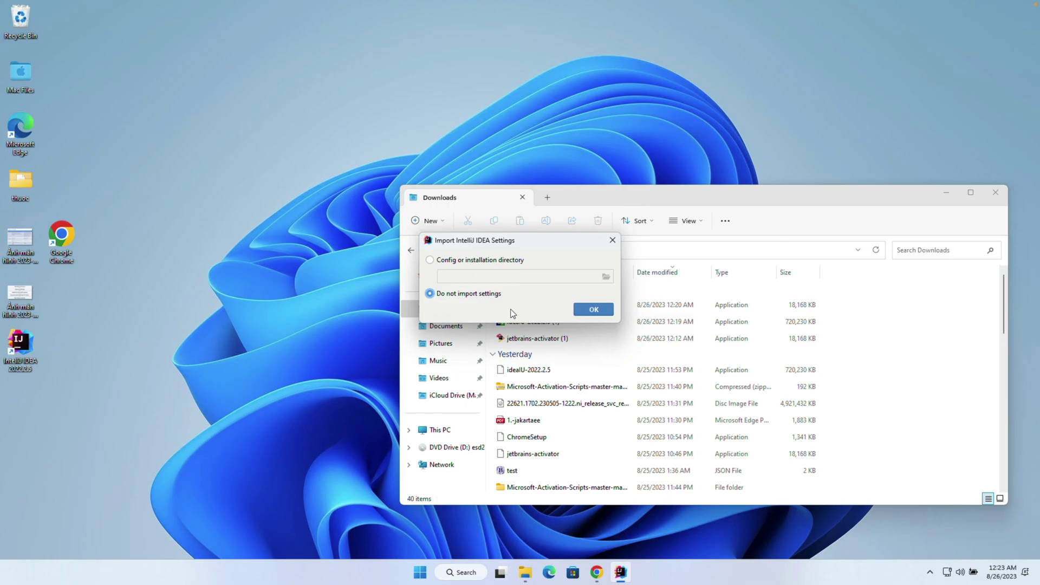
click(593, 312)
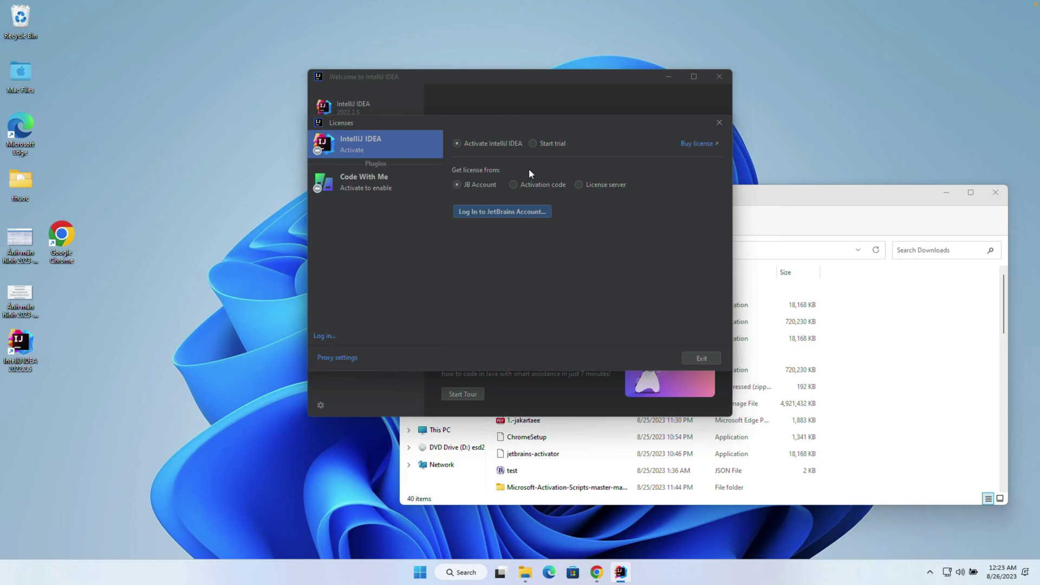
- Close the Licenses dialog and confirm exiting IntelliJ IDEA without activating a license
click(829, 199)
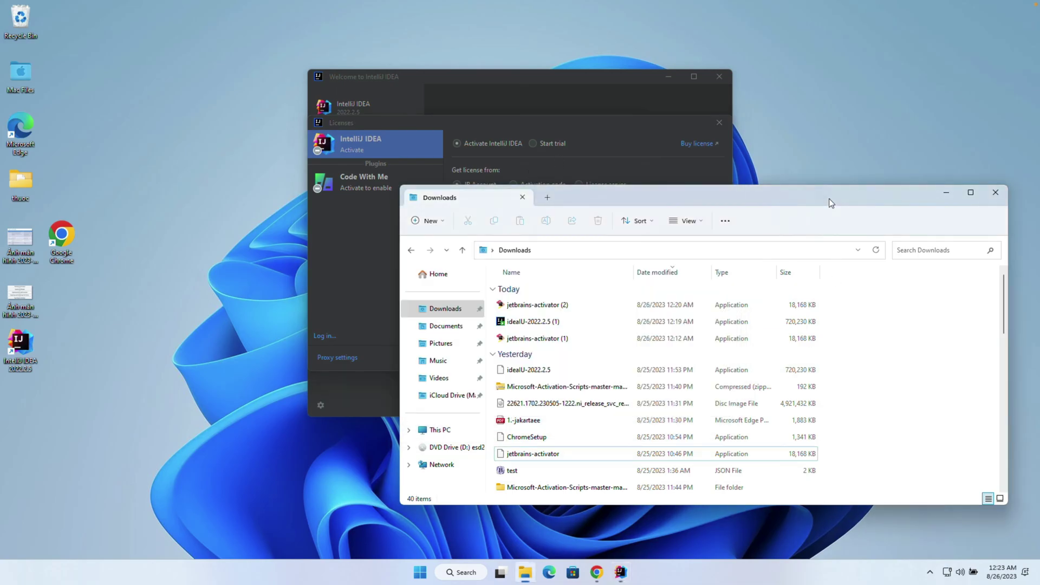
click(721, 124)
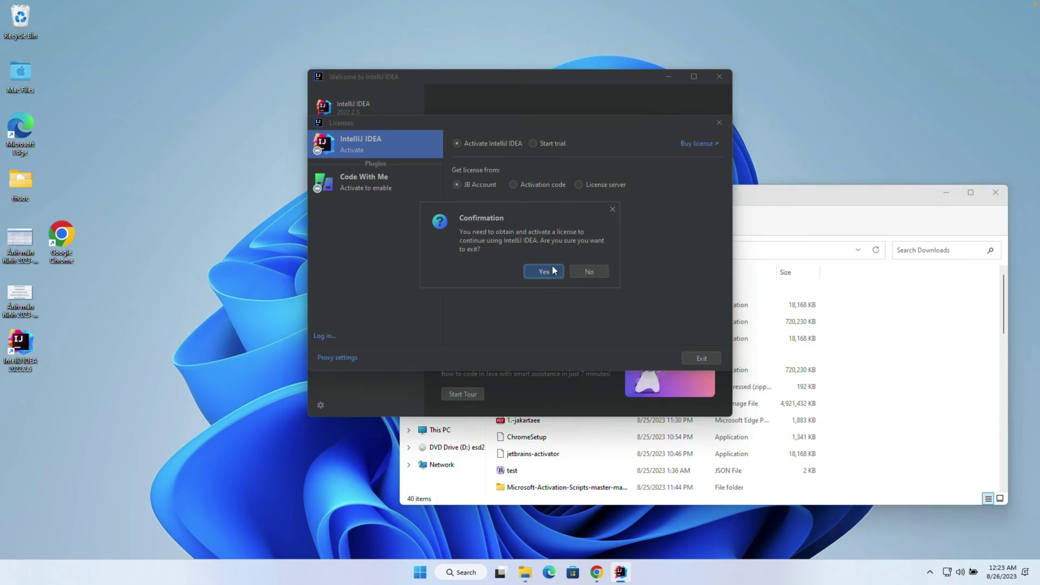
click(543, 274)
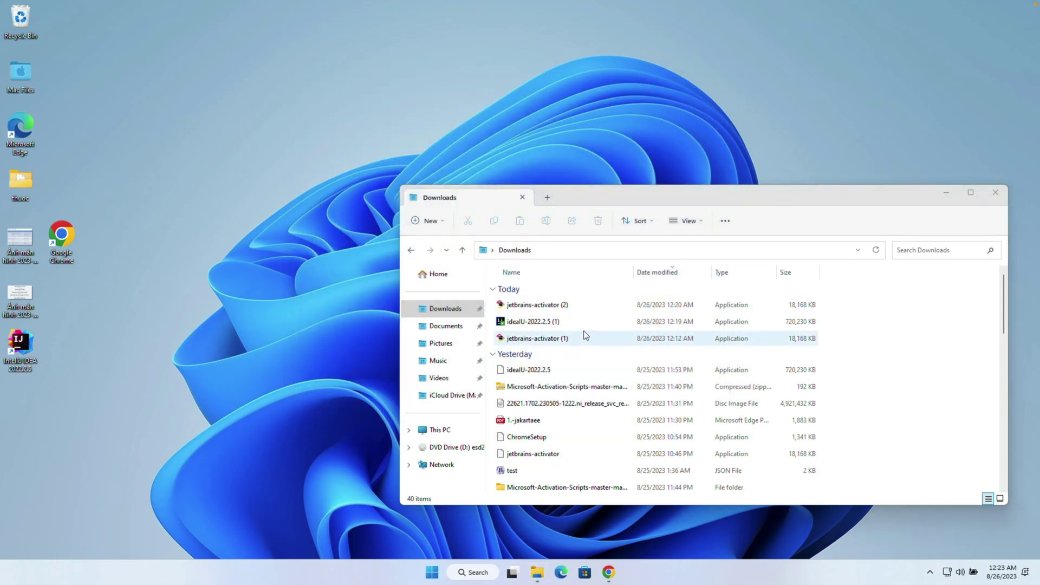
- Run jetbrains-activator (2) from the Downloads folder as administrator and allow it to make changes to the device
right_click(558, 307)
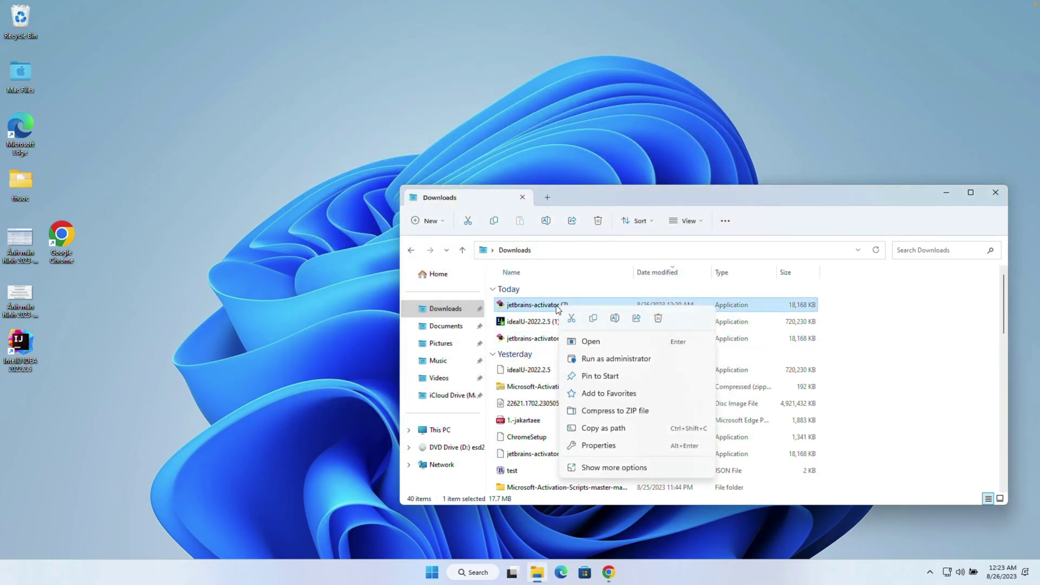
click(596, 362)
click(648, 472)
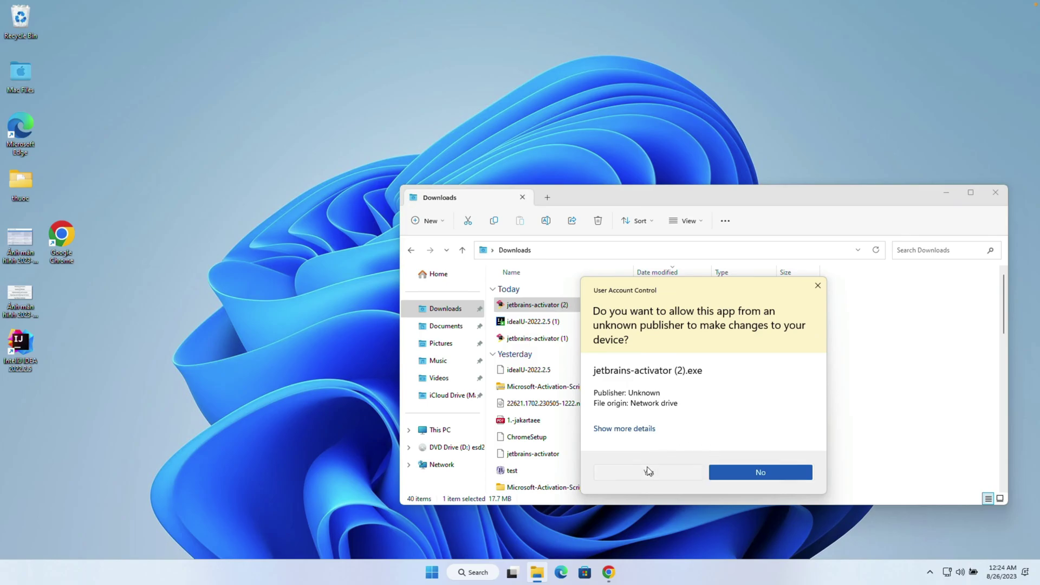
- Choose IntelliJ IDEA 2022.2.x as the JetBrains app in the activator
click(358, 344)
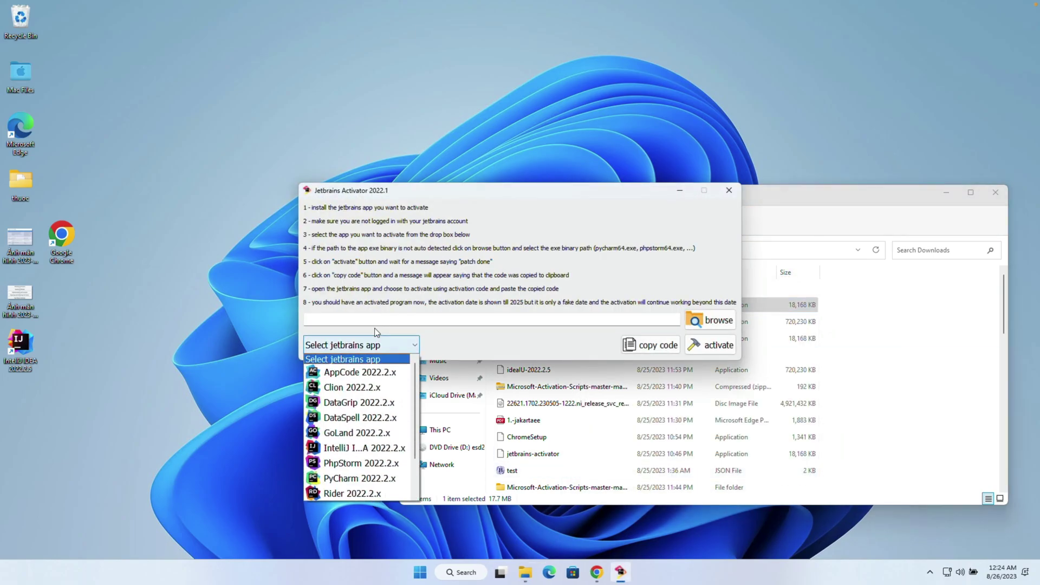
scroll(351, 415, down, 1)
click(356, 407)
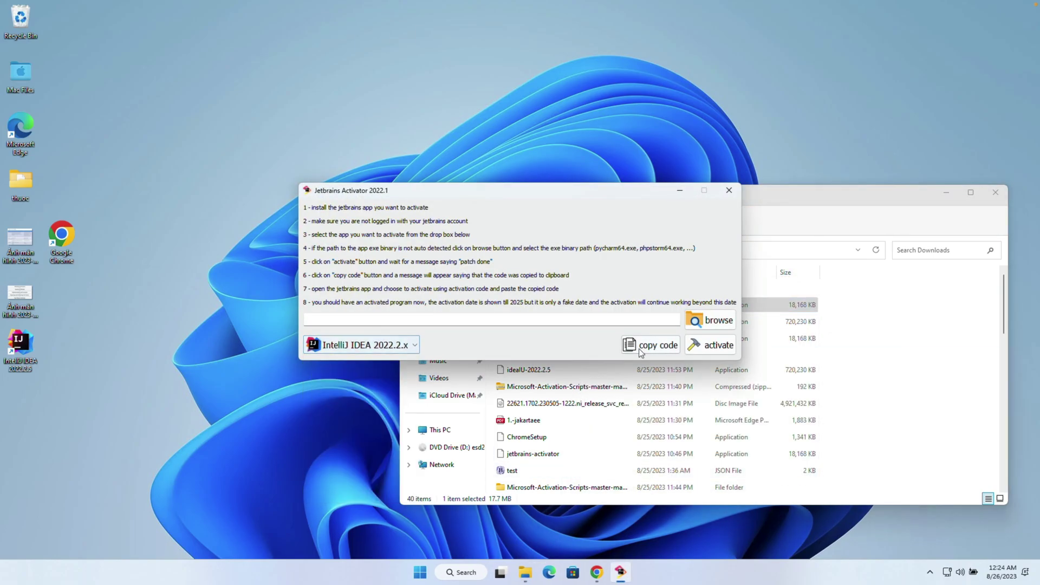
- Set the app binary path to C:/Program Files/JetBrains/IntelliJ IDEA 2022.2.5/bin/idea64.exe
click(710, 320)
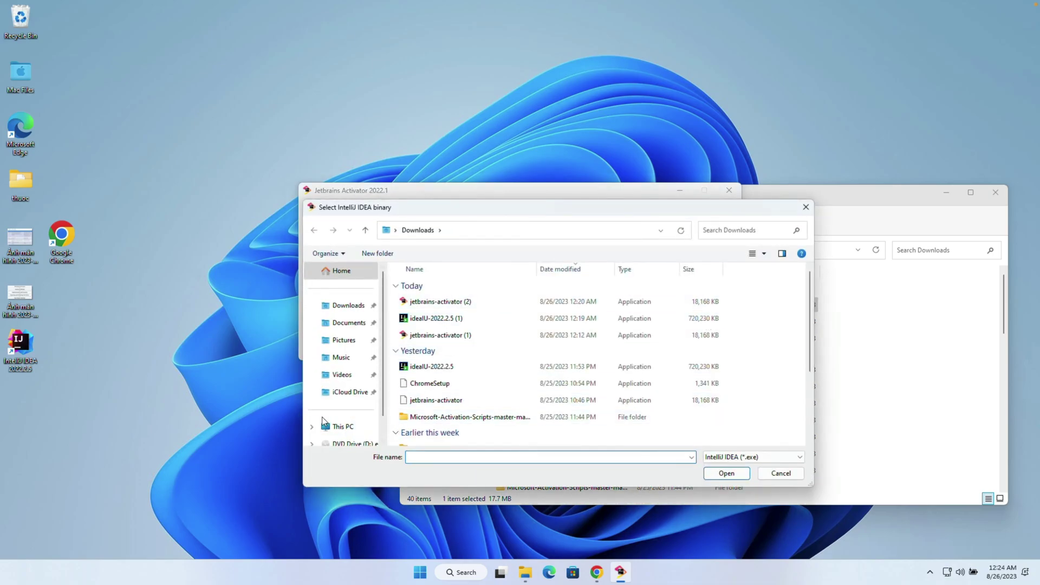
scroll(348, 390, down, 1)
click(343, 409)
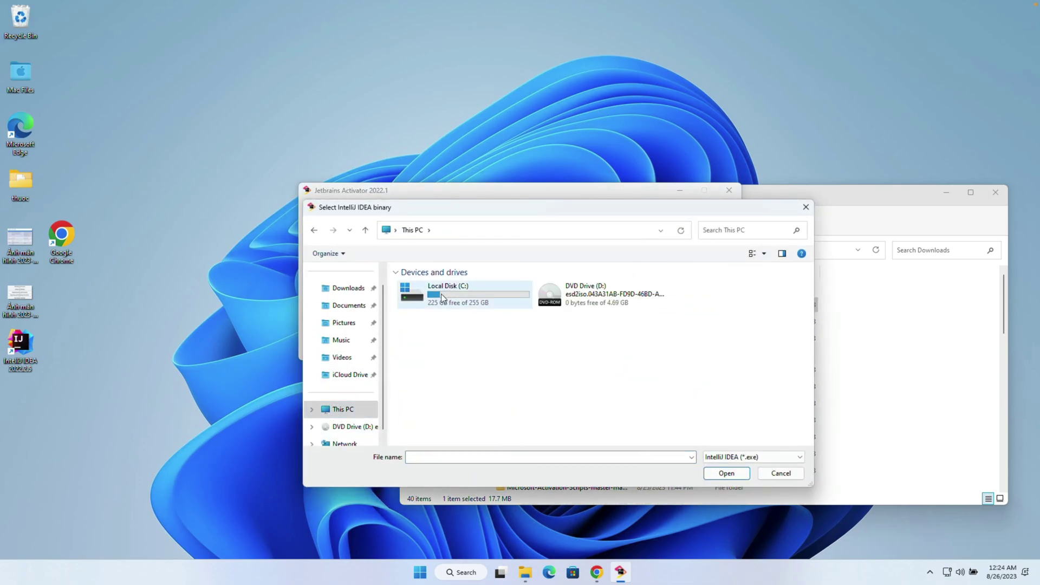
double_click(449, 296)
double_click(441, 322)
double_click(431, 320)
click(461, 288)
double_click(461, 288)
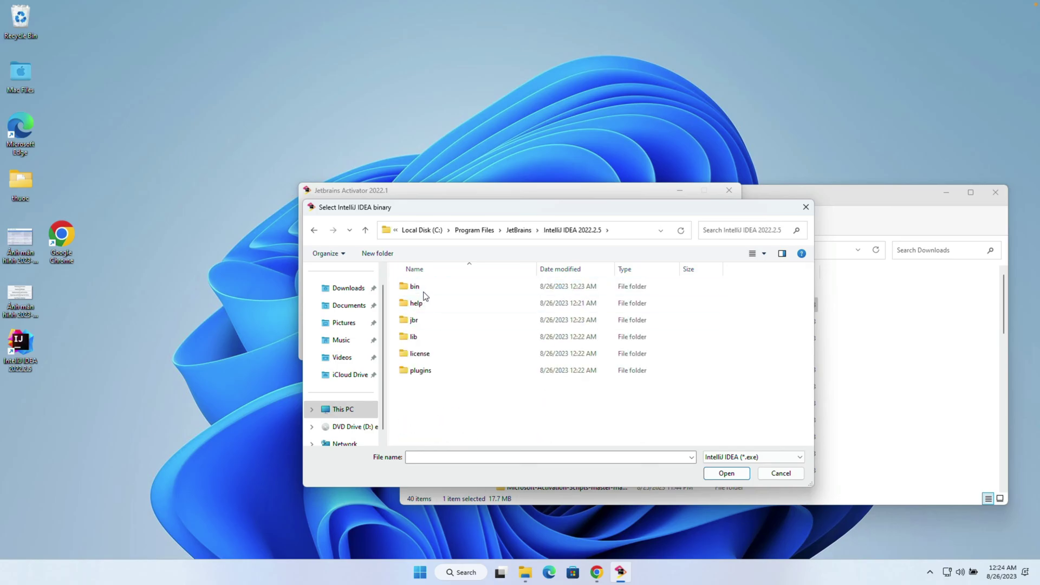
double_click(424, 293)
click(432, 340)
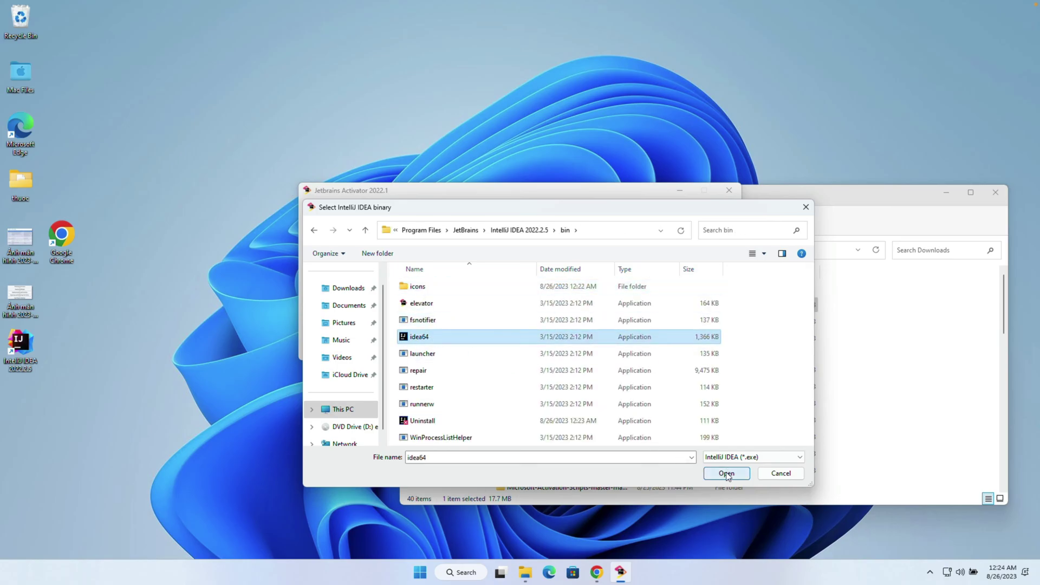
click(726, 473)
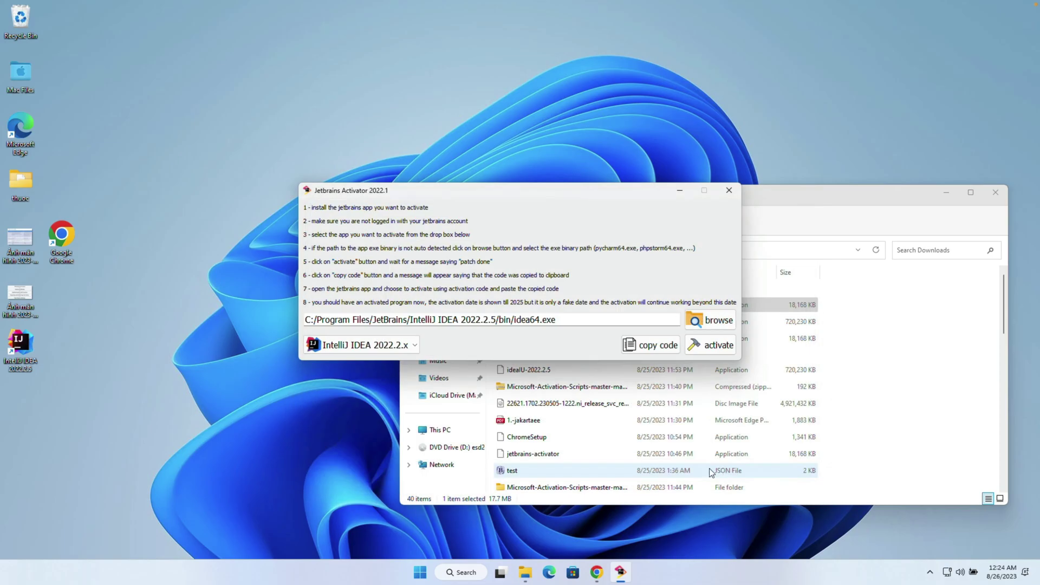
- Patch IntelliJ IDEA 2022.2.x with the activator and copy its activation code to the clipboard
click(693, 347)
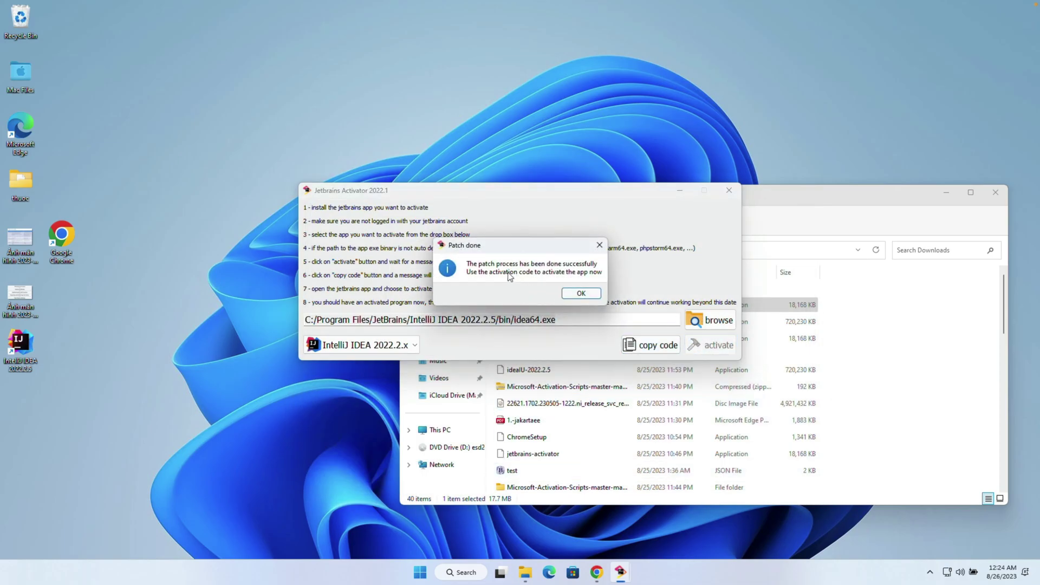
click(587, 304)
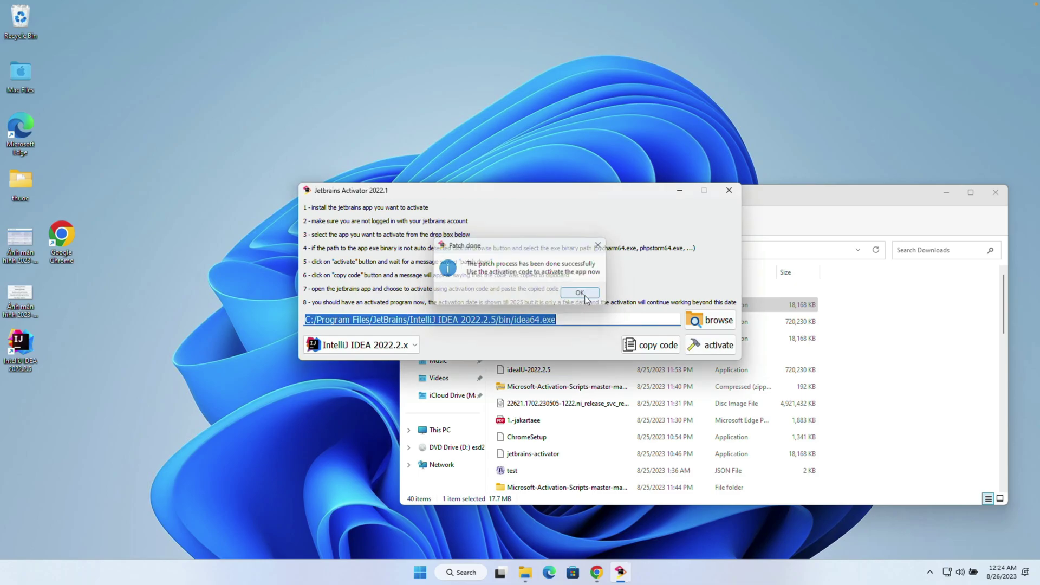
click(650, 346)
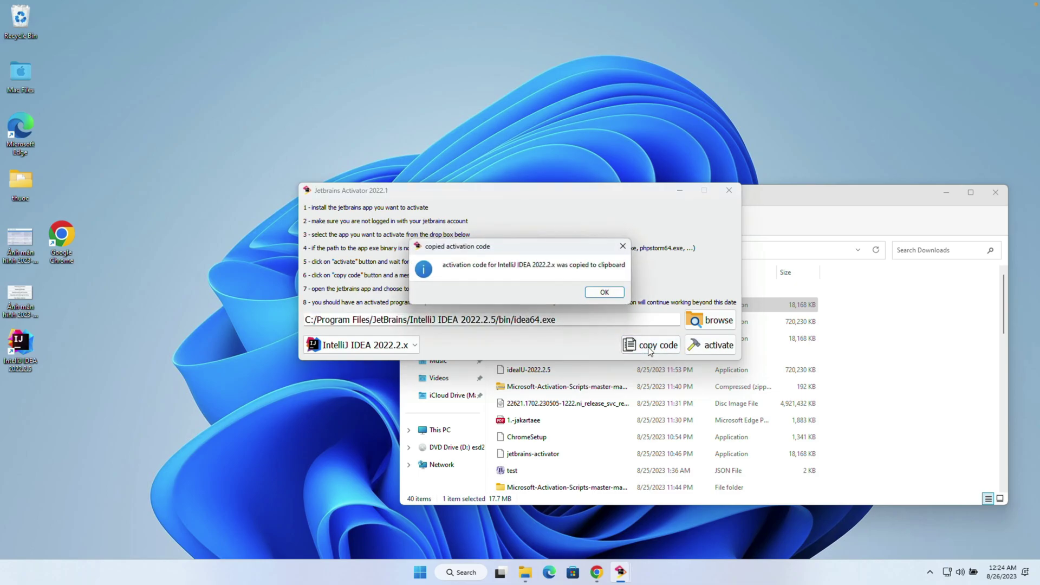
click(604, 293)
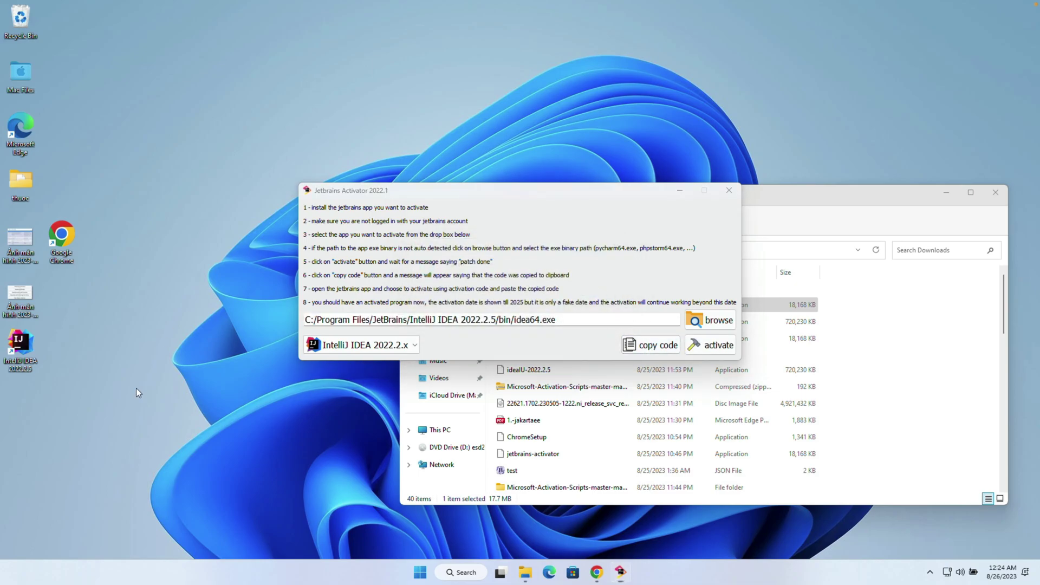
- Launch IntelliJ IDEA 2022.2.5 and activate it by pasting the copied activation code as the license source
double_click(20, 346)
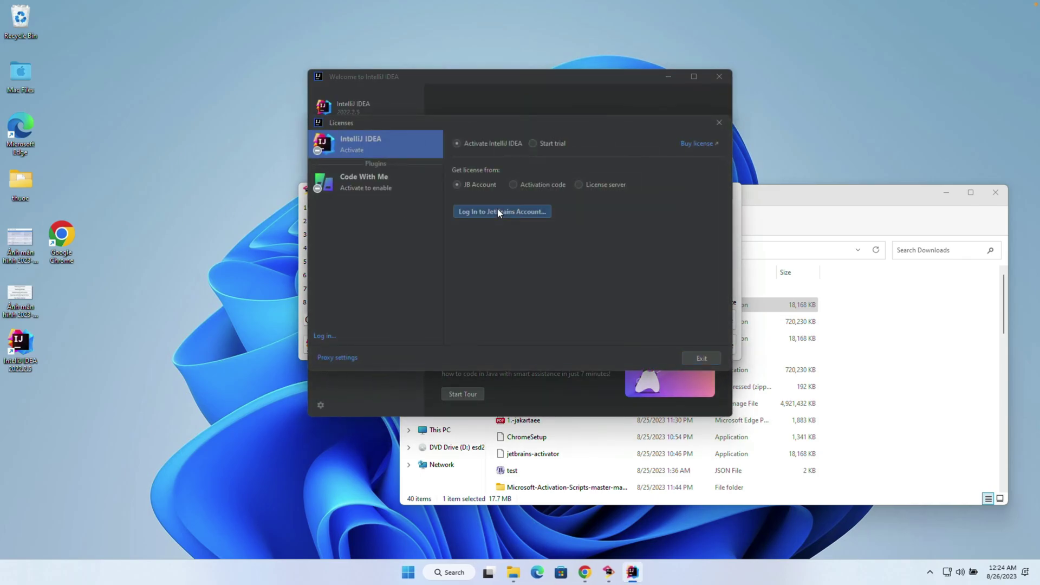
click(519, 186)
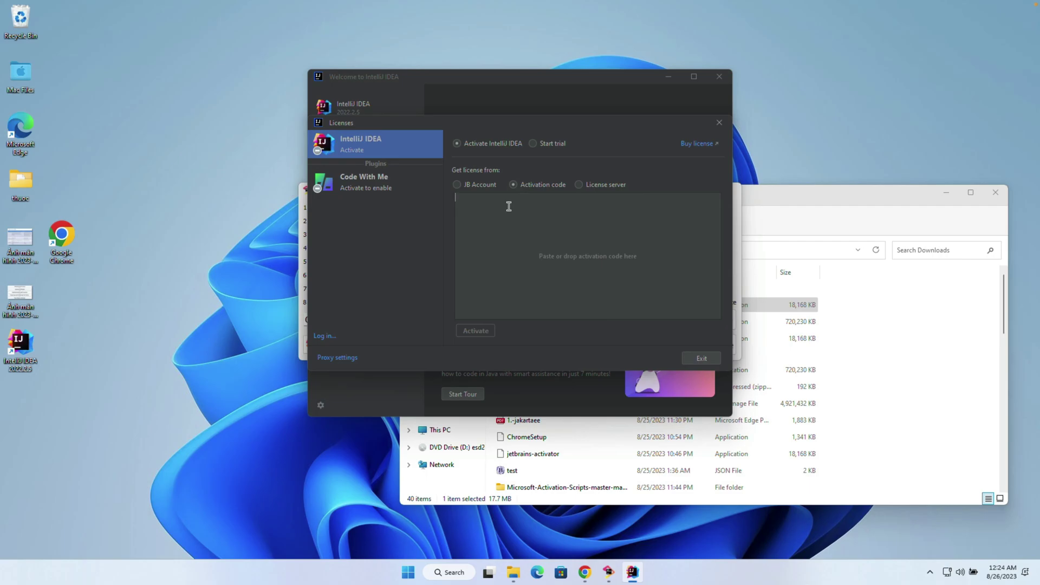
key(ctrl+v)
scroll(517, 255, up, 10)
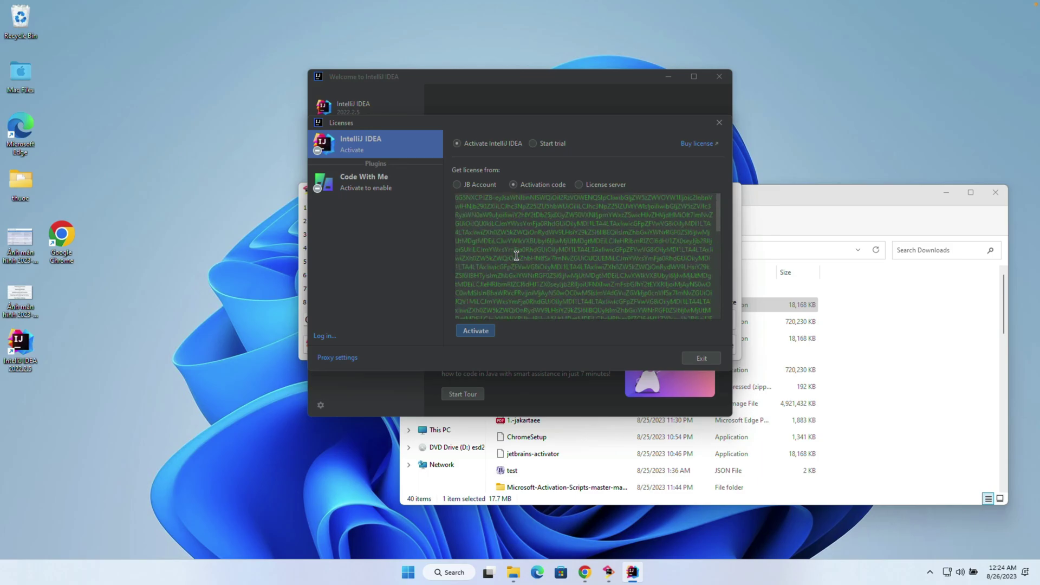
scroll(517, 256, down, 10)
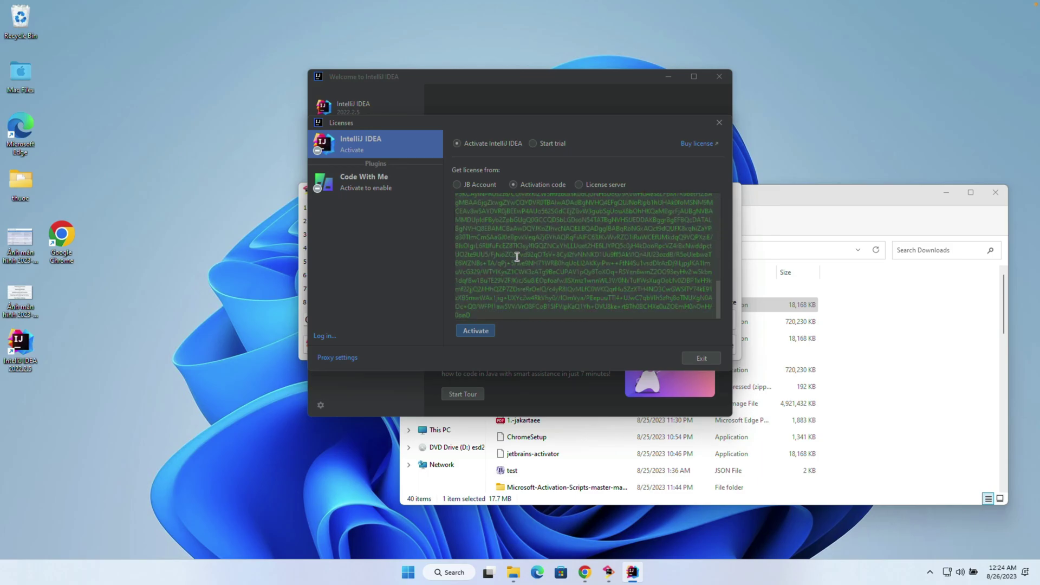
click(475, 331)
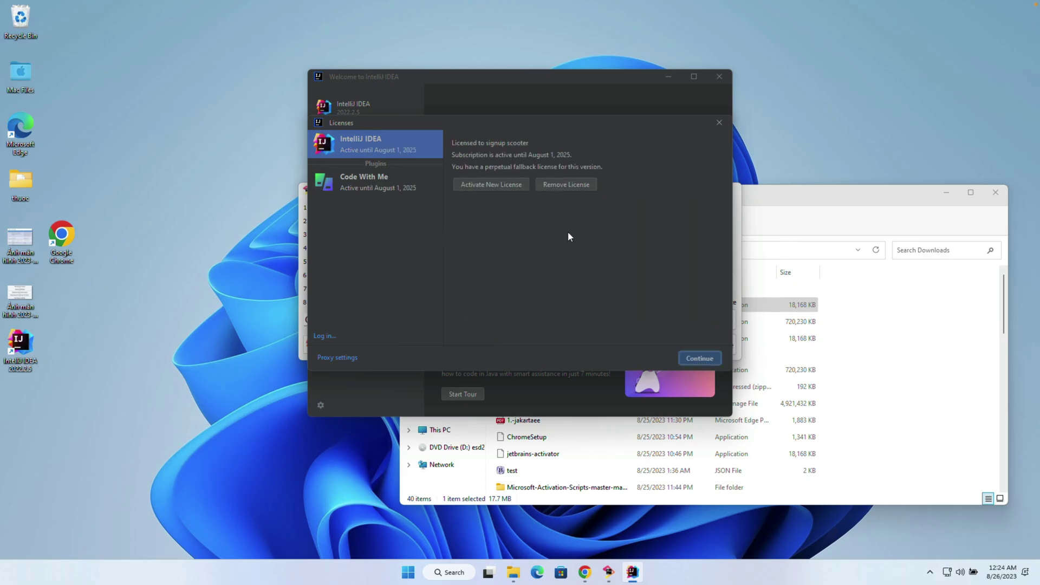
- Continue past the Licenses dialog and allow IntelliJ IDEA 2022.2.5 through the firewall on public networks
click(700, 358)
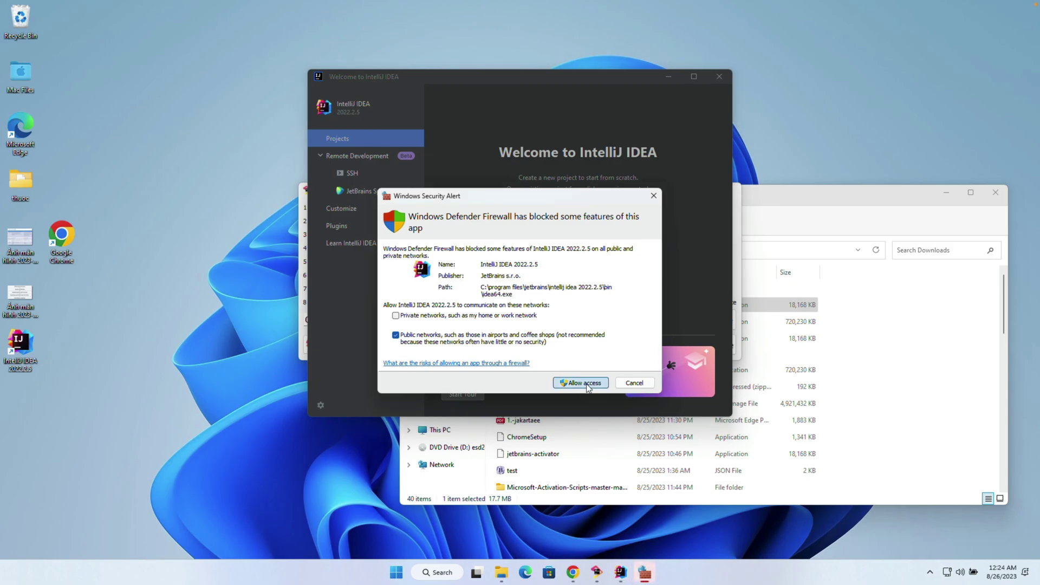
click(587, 383)
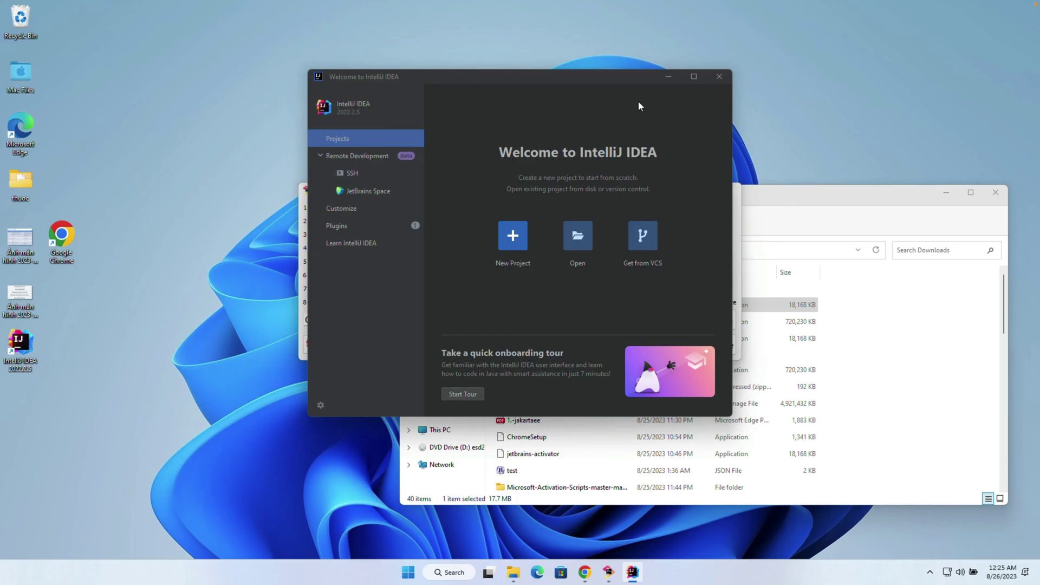
- Set up a new Jakarta EE project named demo with the Gradle build system, the Web application template and no application server
click(513, 233)
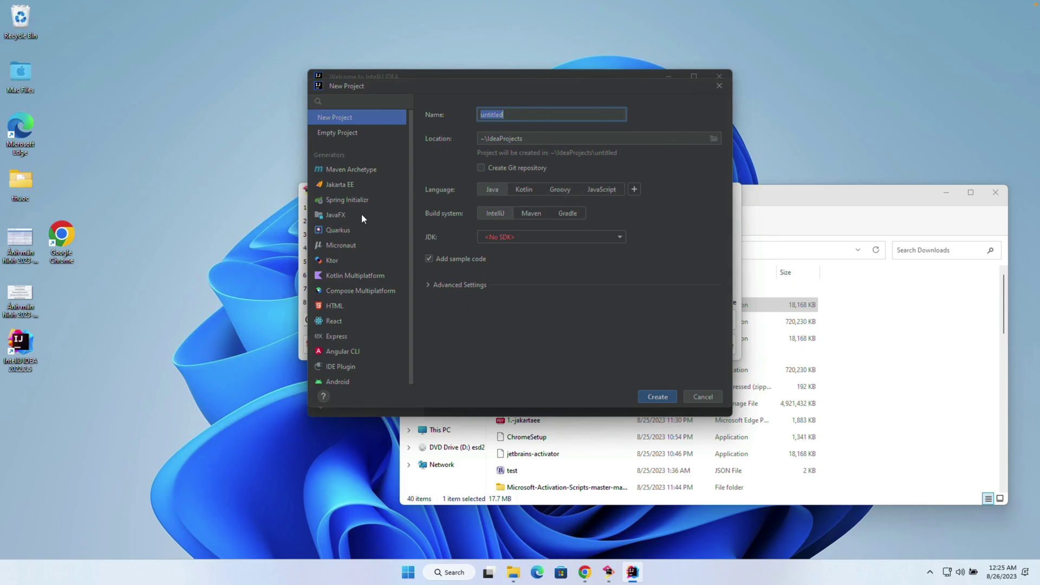
click(347, 184)
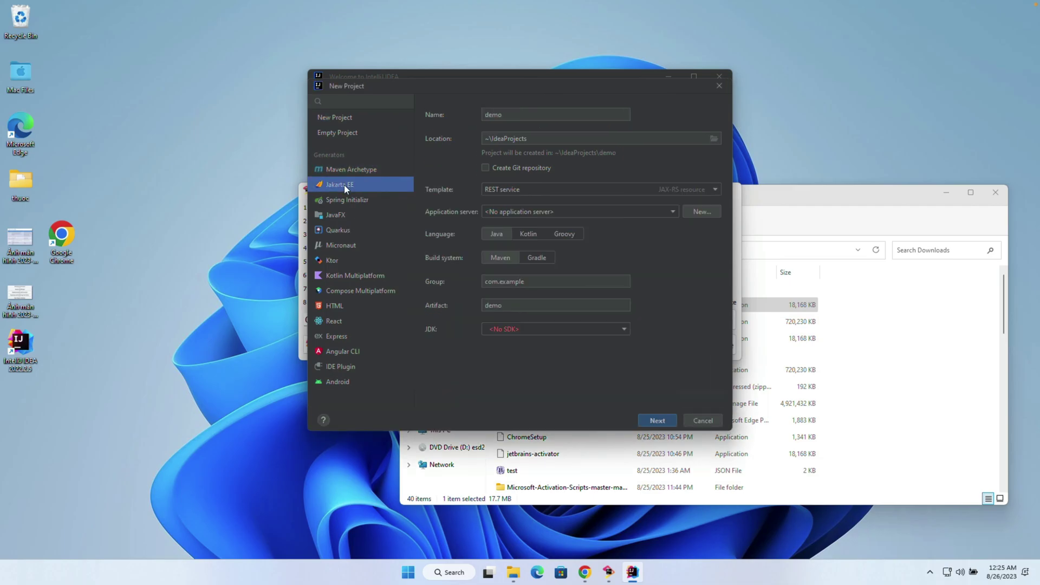
click(535, 115)
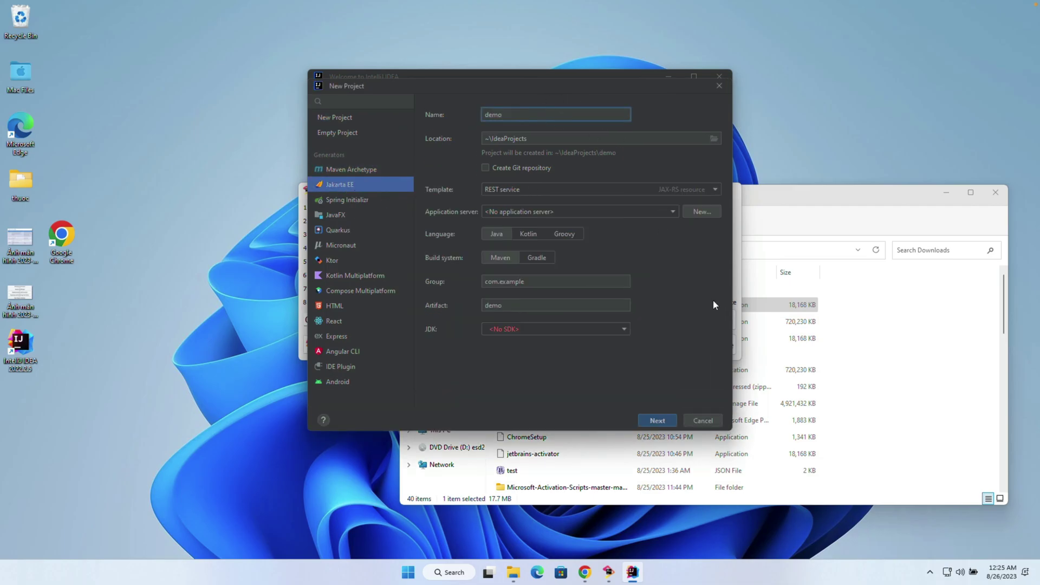
click(541, 255)
click(558, 194)
click(544, 202)
click(651, 209)
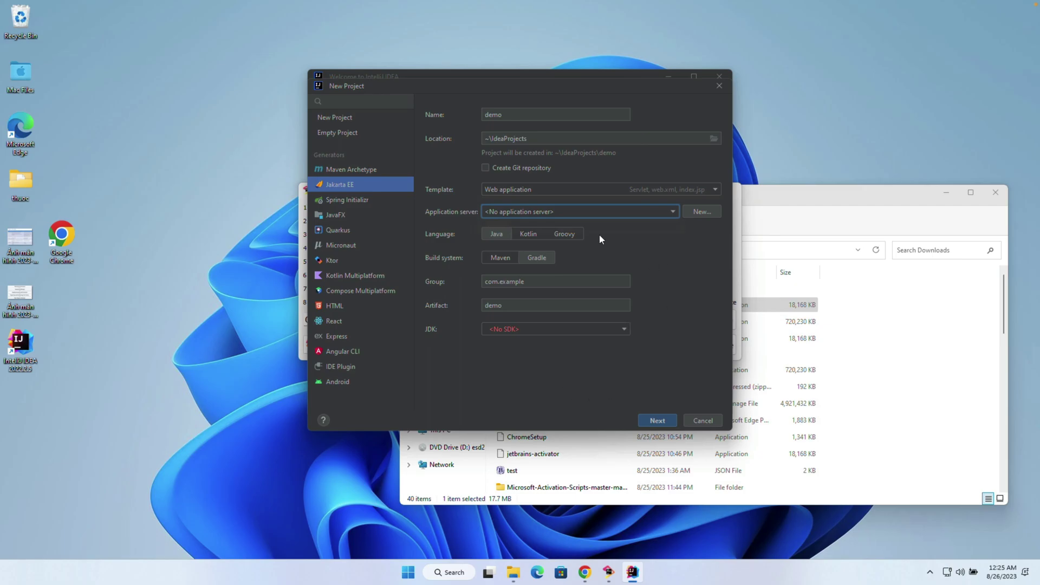
click(345, 203)
click(345, 214)
click(347, 187)
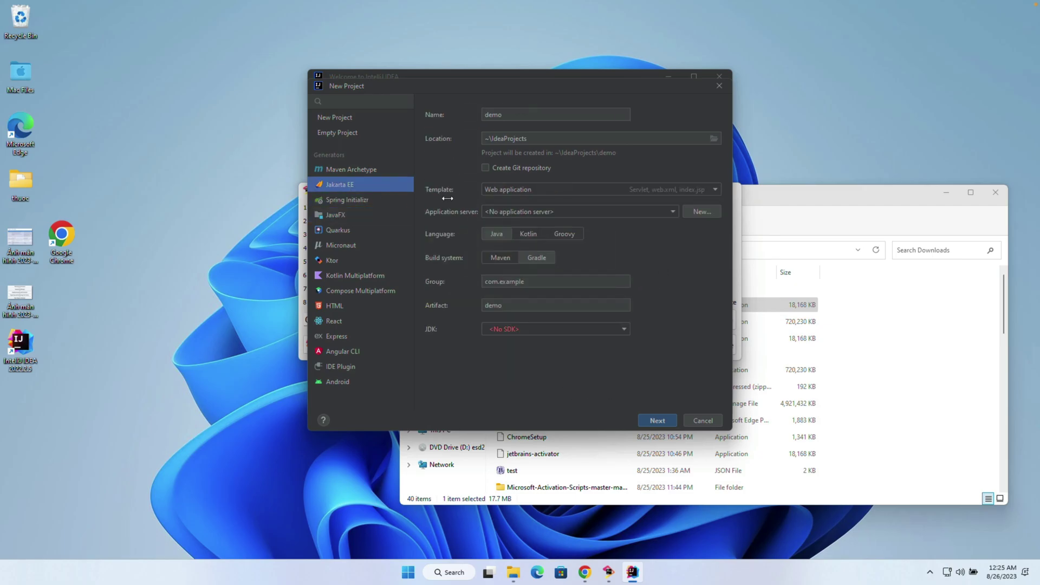
click(532, 188)
click(530, 204)
click(567, 210)
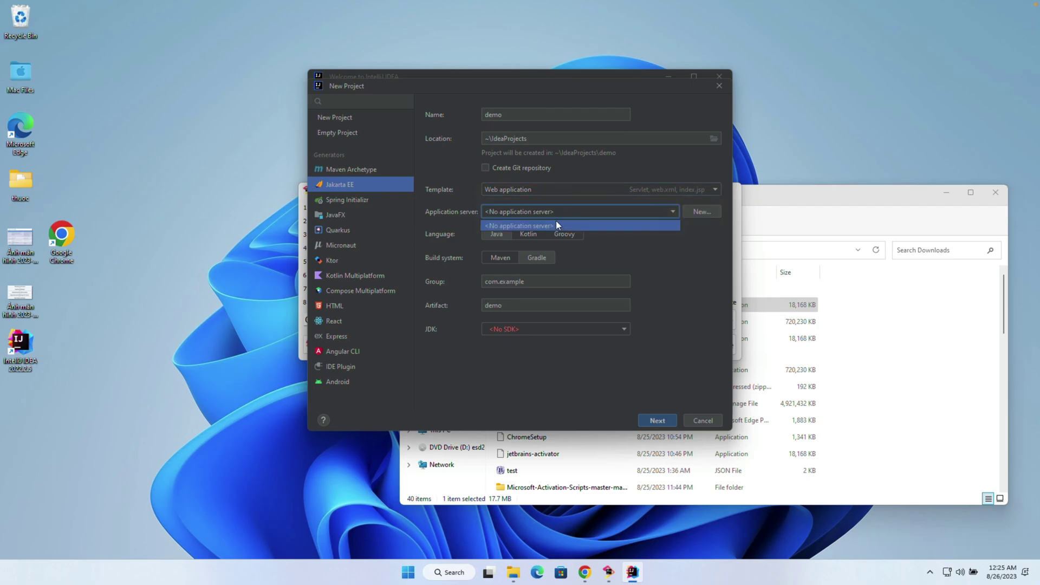
- Create the demo project with Jakarta EE 9 and the preselected Servlet dependency, and maximize the project window
click(653, 420)
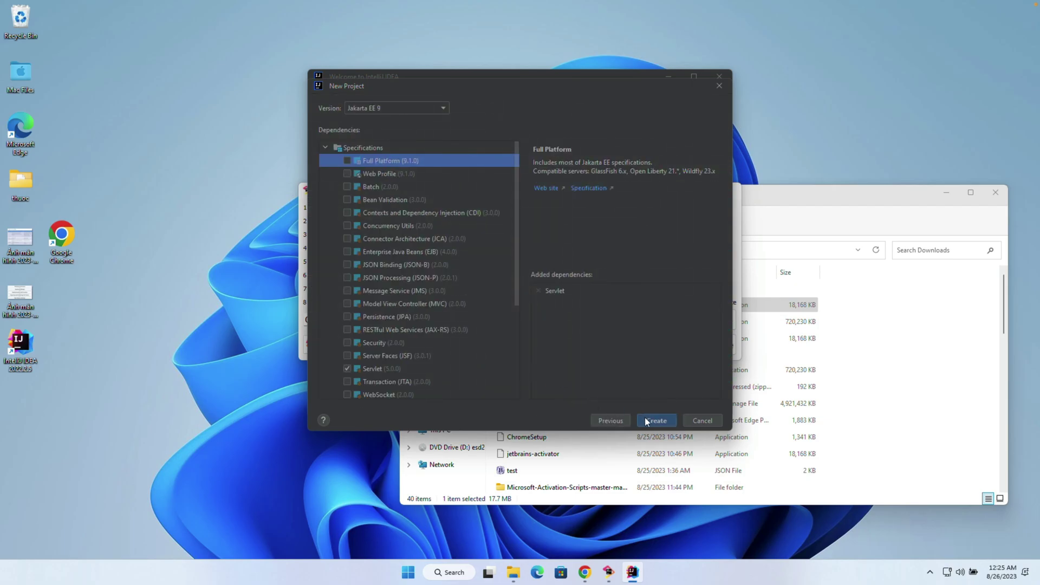
click(646, 419)
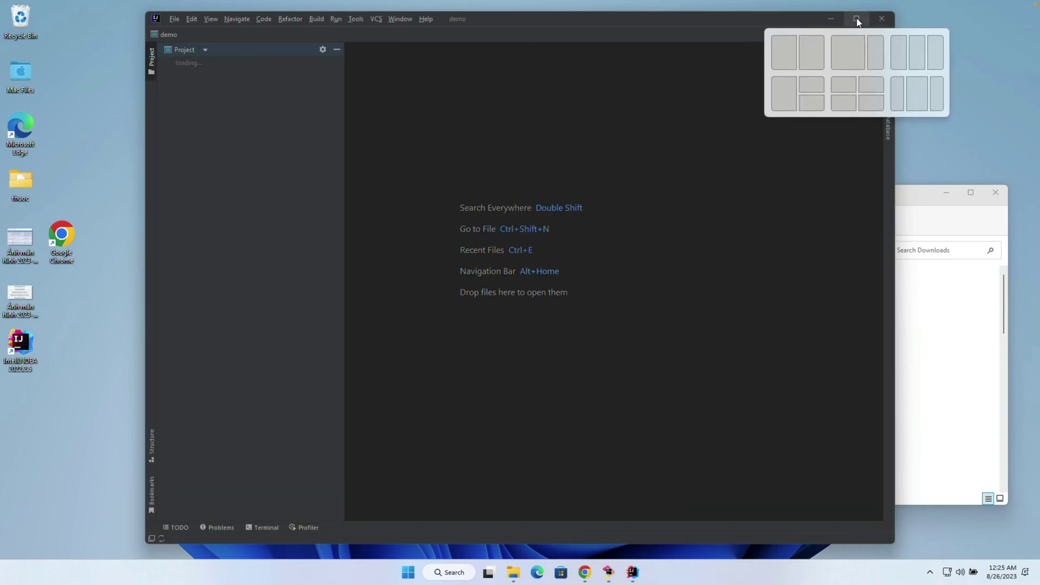
click(856, 20)
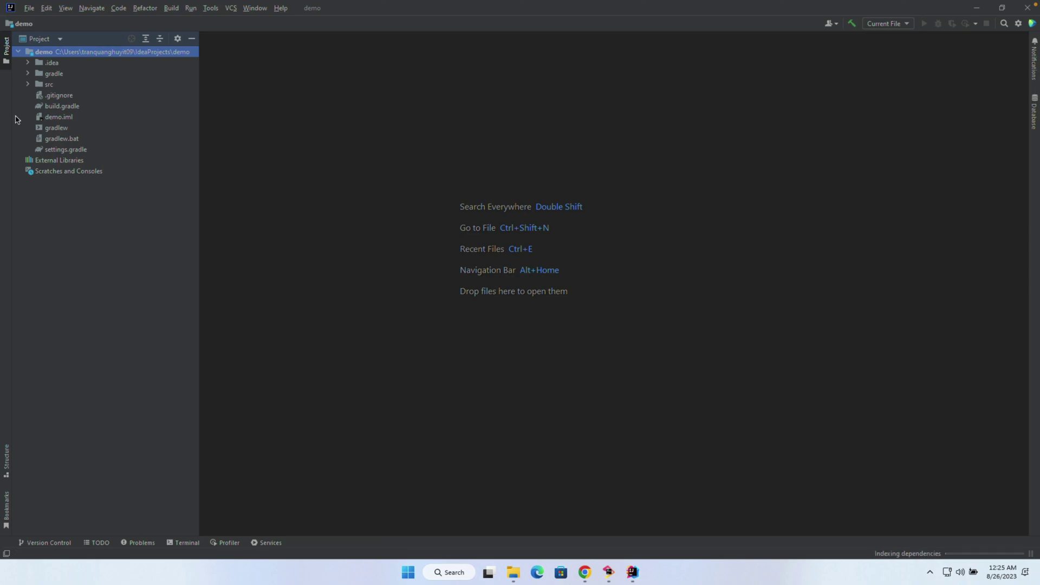
- Expand src/main/java down to the com.example.demo package and open HelloServlet.java in the editor
click(45, 84)
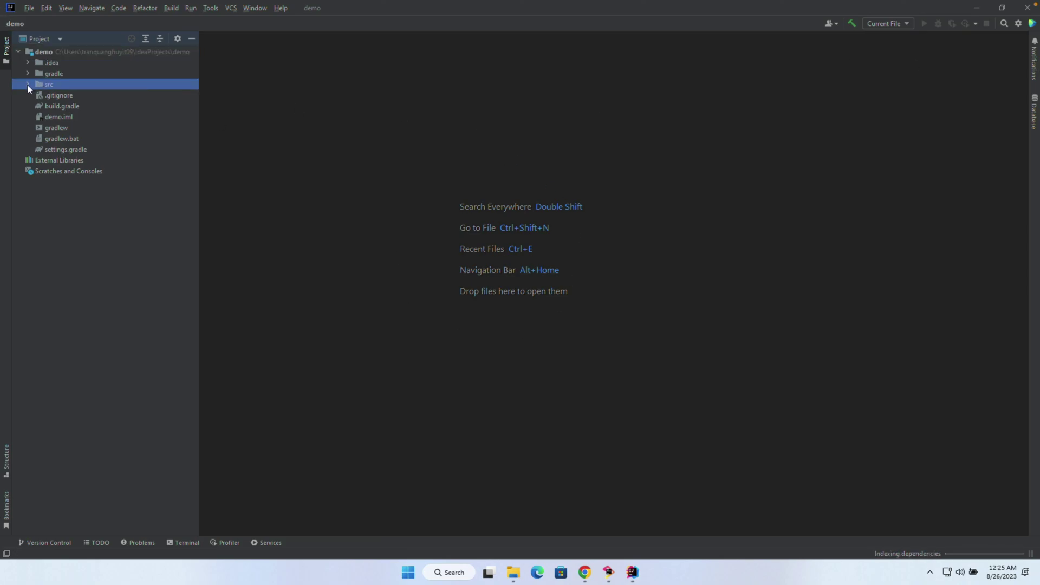
click(27, 84)
click(39, 94)
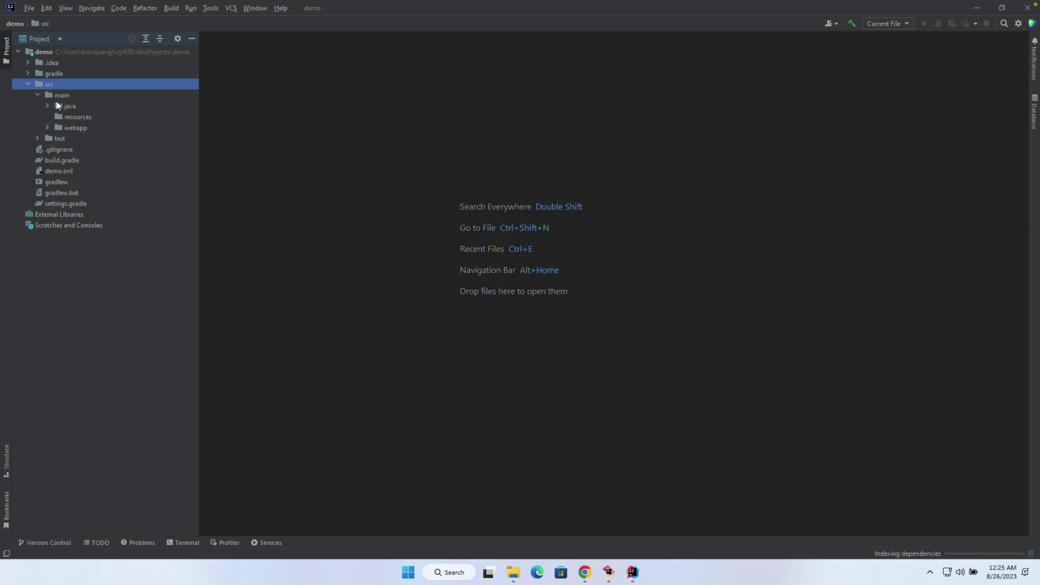
click(56, 96)
click(59, 105)
click(49, 106)
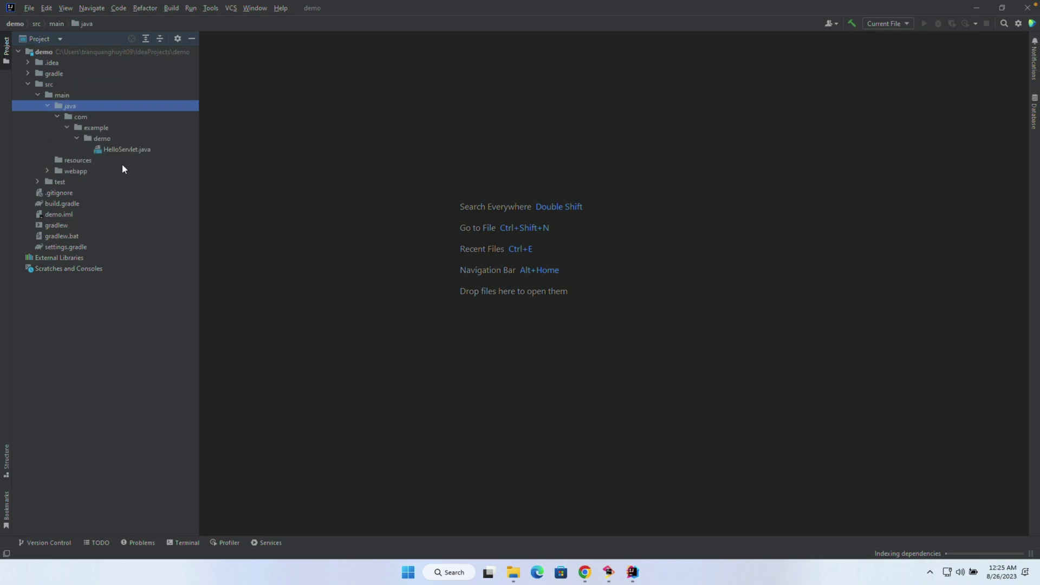
click(124, 149)
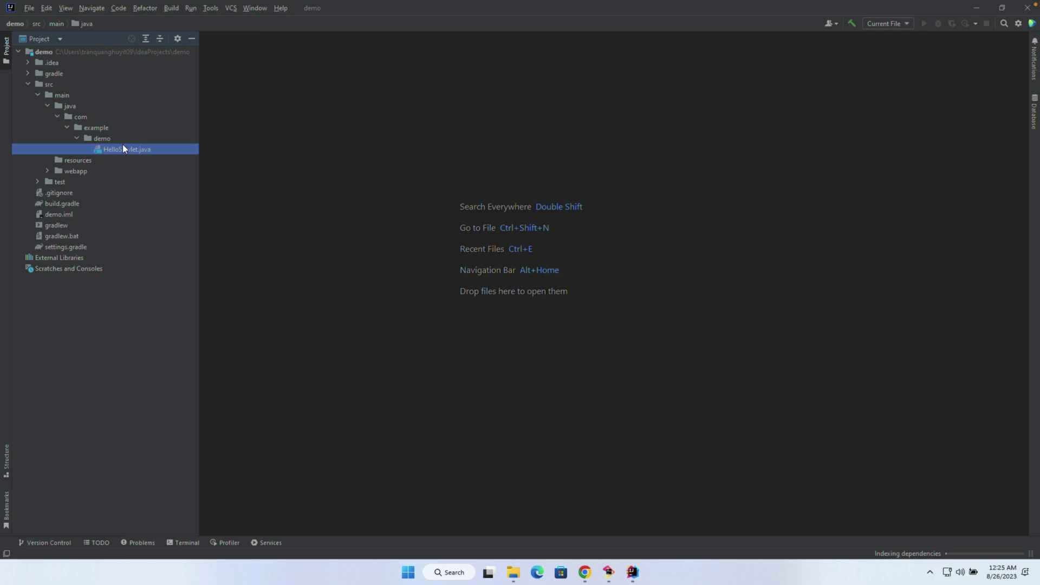
double_click(124, 147)
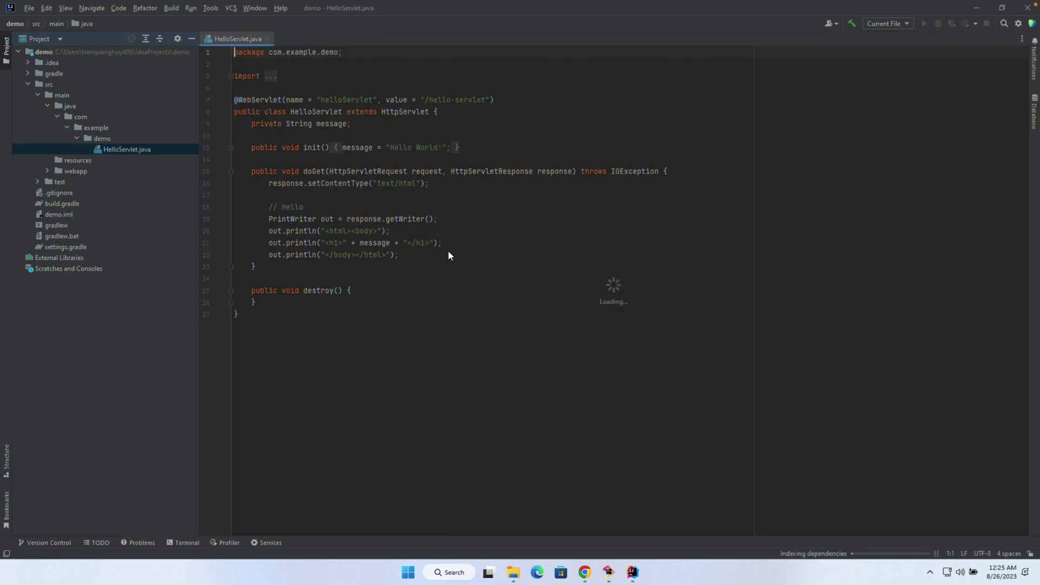
click(552, 388)
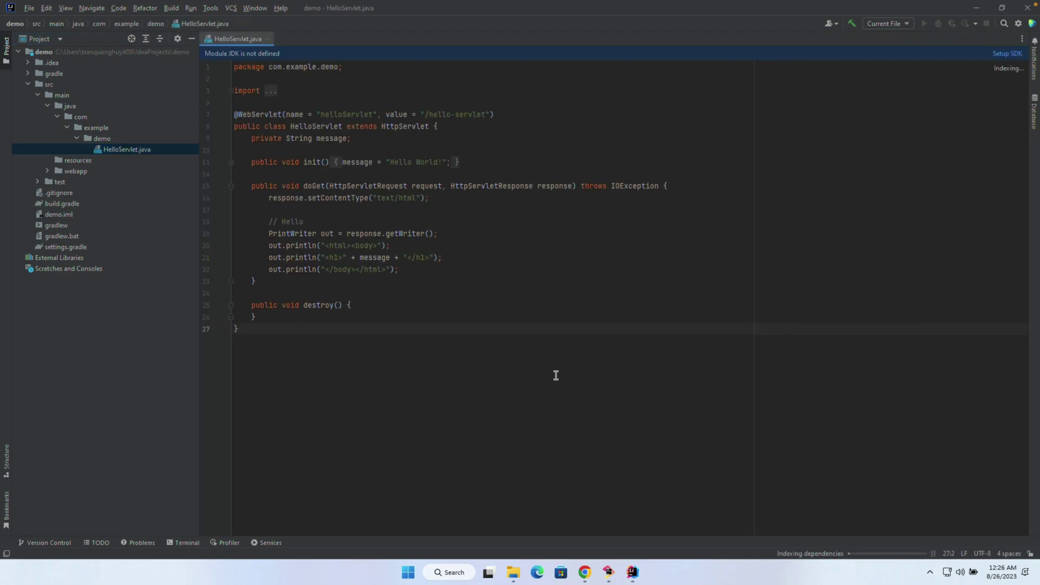